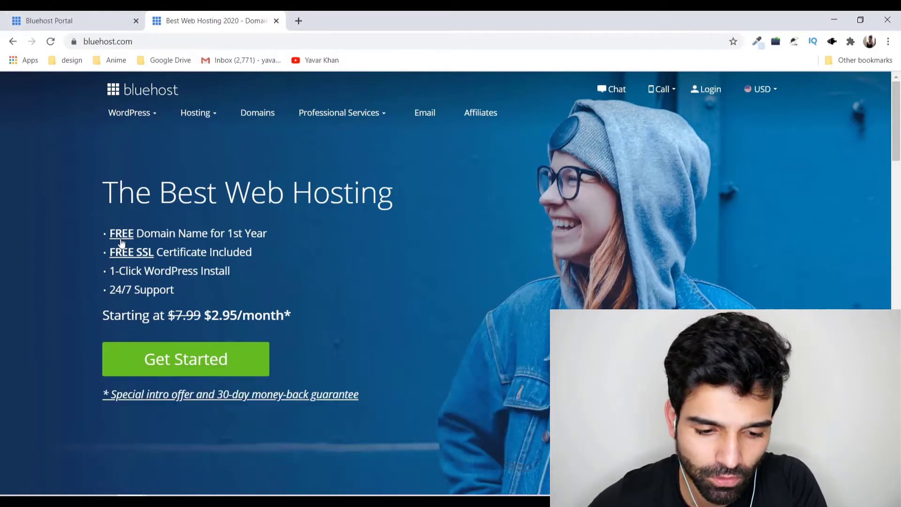
{"action": "left_click", "coordinate": [710, 89]}
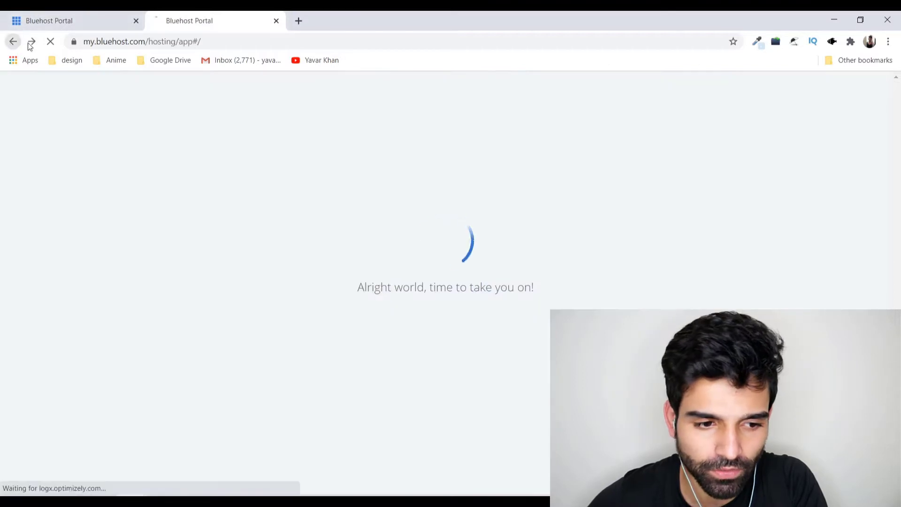
{"action": "left_click", "coordinate": [12, 41]}
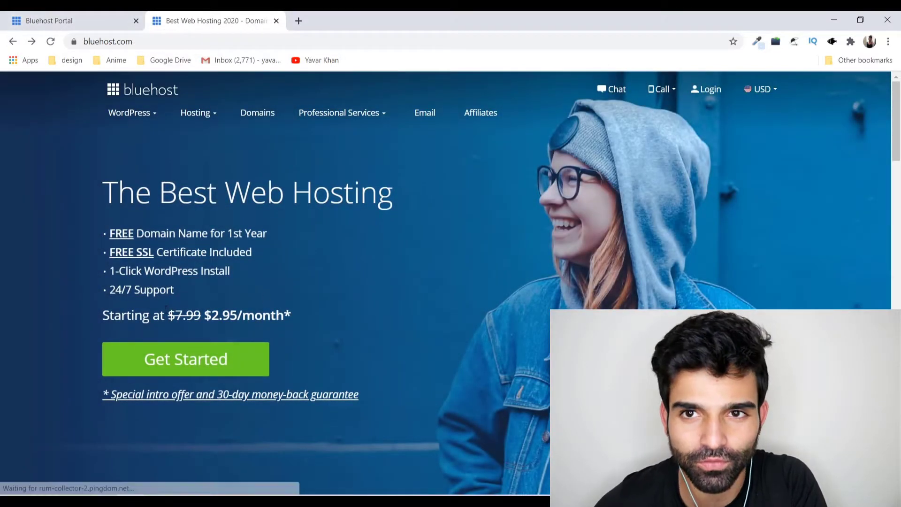
{"action": "left_click_drag", "start_coordinate": [202, 315], "coordinate": [301, 319]}
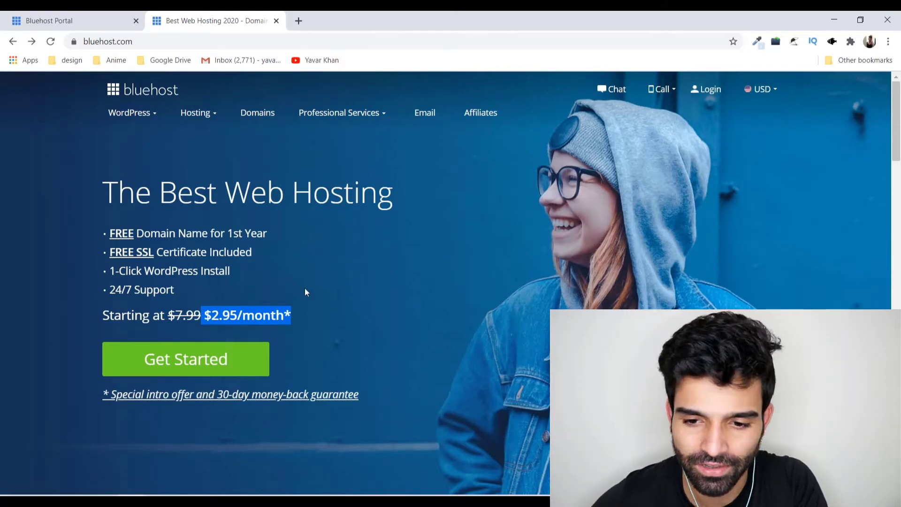
Open the shared hosting plans from the home page and show the pricing for the 12 months term.
{"action": "left_click", "coordinate": [242, 362]}
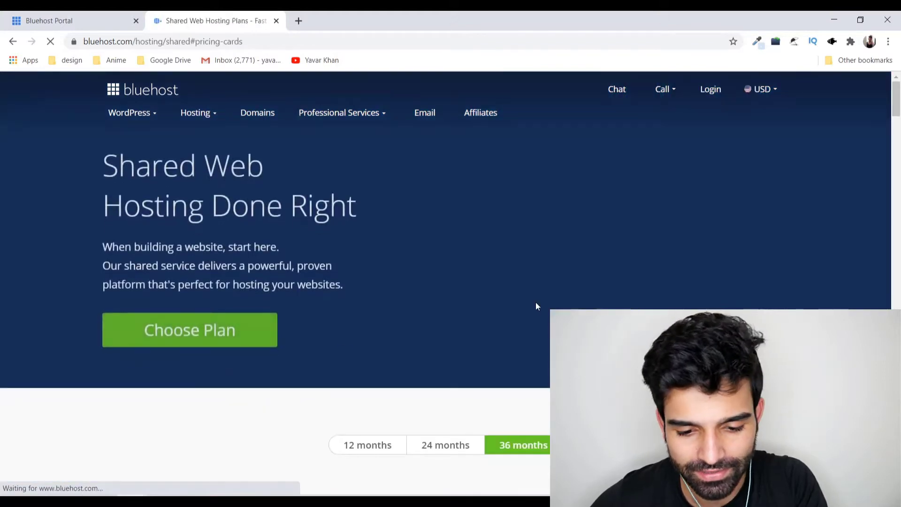
{"action": "scroll", "coordinate": [516, 309], "scroll_direction": "down", "scroll_amount": 3}
{"action": "left_click", "coordinate": [428, 331]}
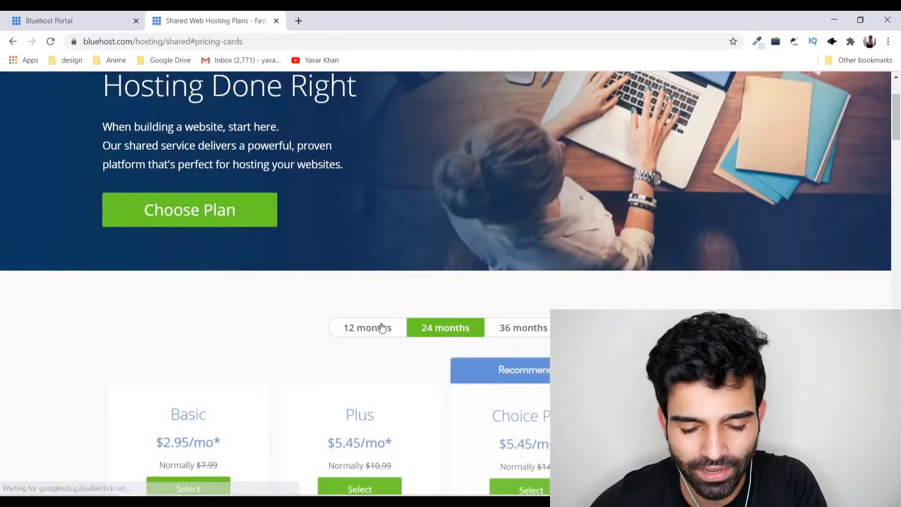
{"action": "left_click", "coordinate": [381, 327]}
{"action": "scroll", "coordinate": [370, 311], "scroll_direction": "down", "scroll_amount": 5}
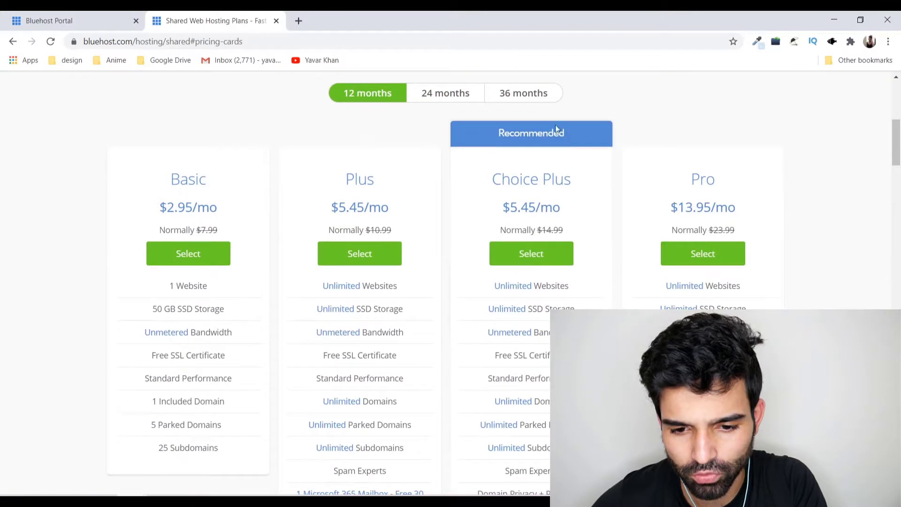
Examine the prices and included features of the Choice Plus and Basic hosting plans.
{"action": "left_click_drag", "start_coordinate": [498, 181], "coordinate": [557, 194]}
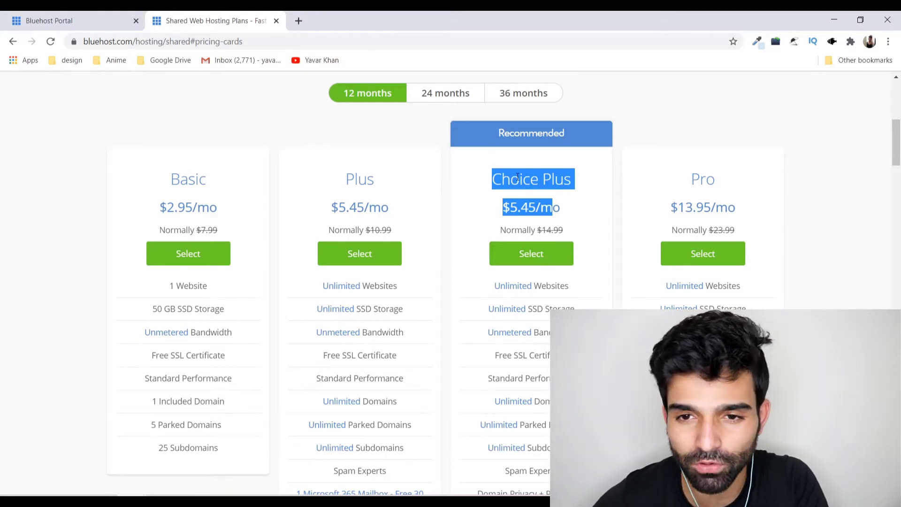
{"action": "left_click", "coordinate": [532, 183]}
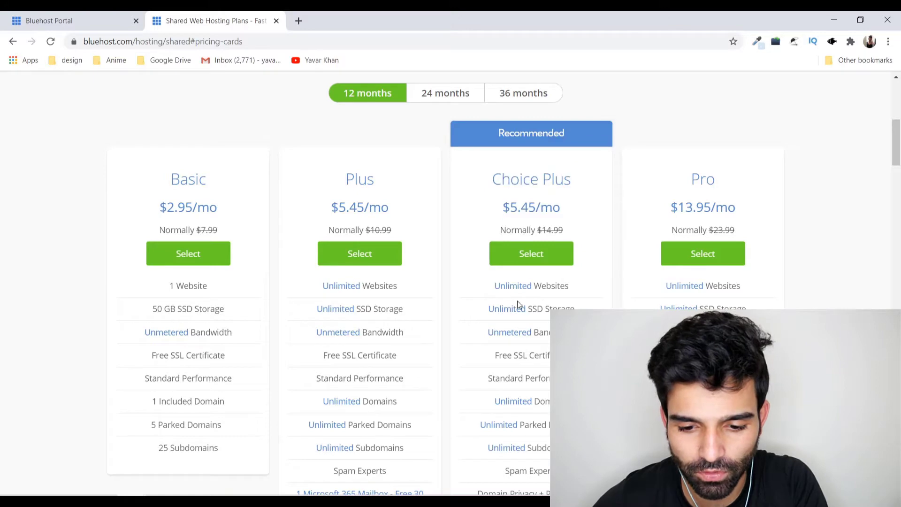
{"action": "left_click_drag", "start_coordinate": [473, 308], "coordinate": [612, 307]}
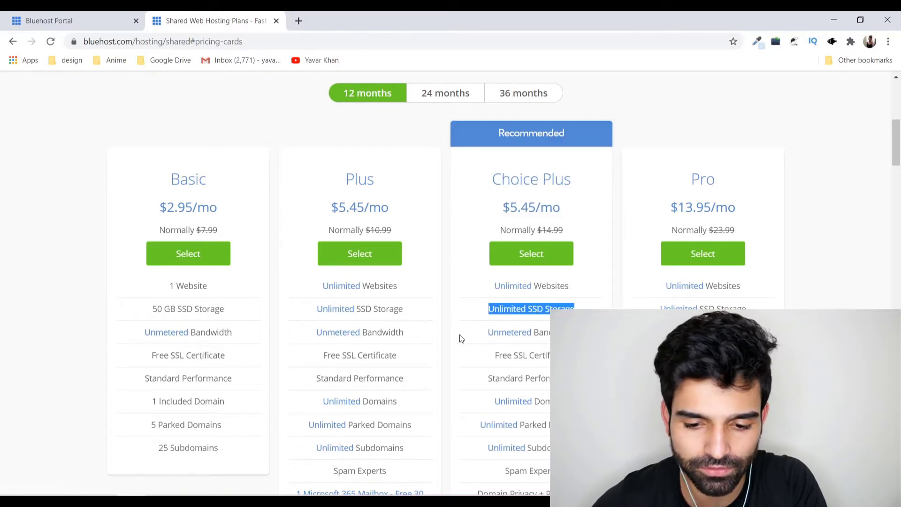
{"action": "left_click_drag", "start_coordinate": [461, 335], "coordinate": [577, 332]}
{"action": "scroll", "coordinate": [544, 322], "scroll_direction": "down", "scroll_amount": 5}
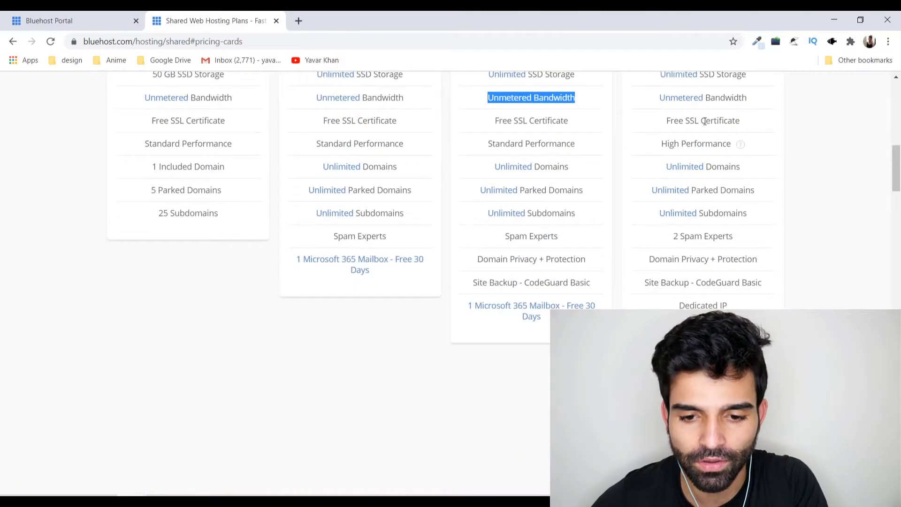
{"action": "scroll", "coordinate": [532, 185], "scroll_direction": "up", "scroll_amount": 5}
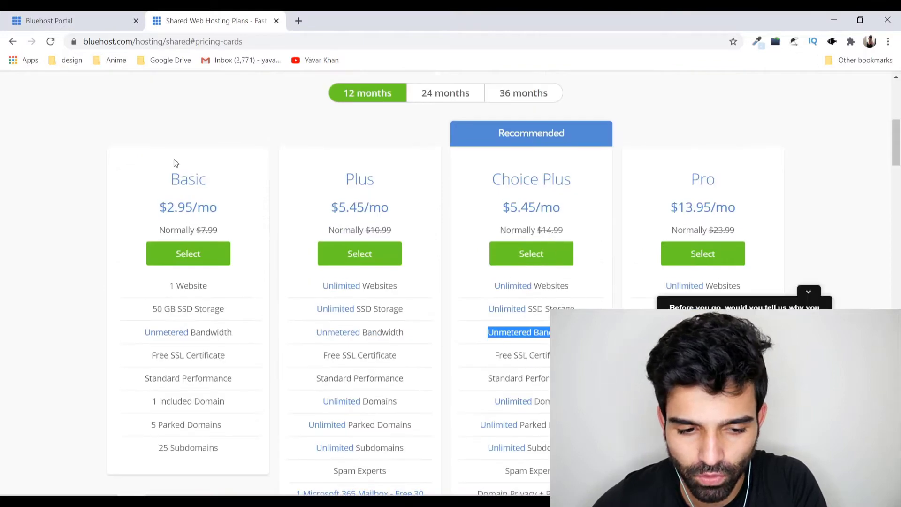
{"action": "left_click_drag", "start_coordinate": [147, 211], "coordinate": [240, 211]}
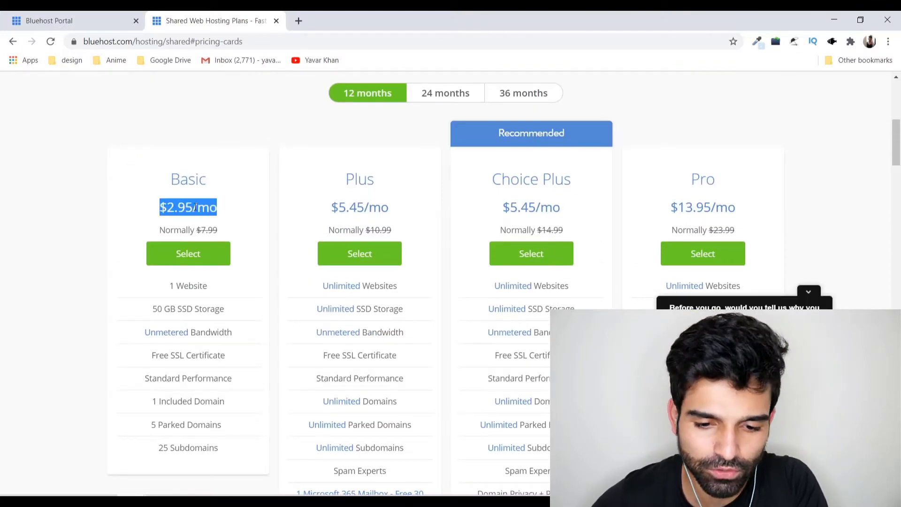
{"action": "scroll", "coordinate": [535, 275], "scroll_direction": "up", "scroll_amount": 7}
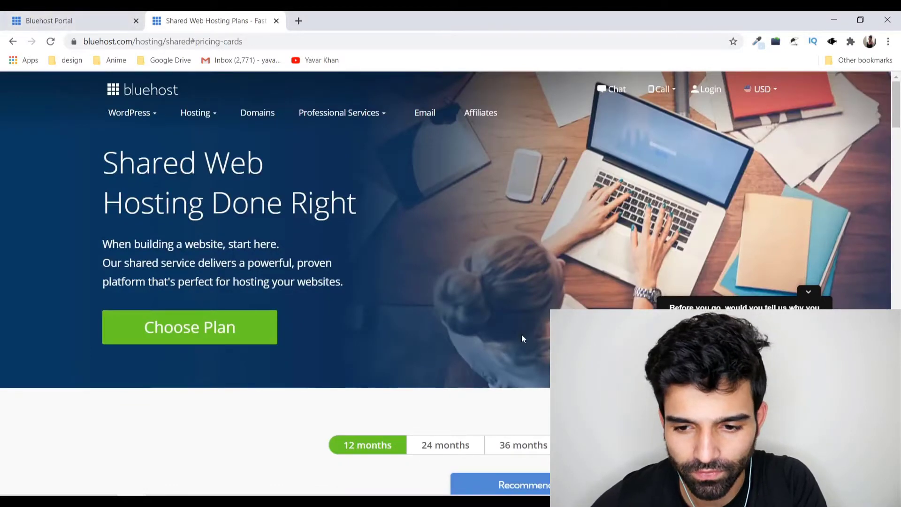
Log in to the Bluehost portal and start creating a new site with WordPress from My Sites.
{"action": "mouse_move", "coordinate": [733, 103]}
{"action": "left_click", "coordinate": [711, 93]}
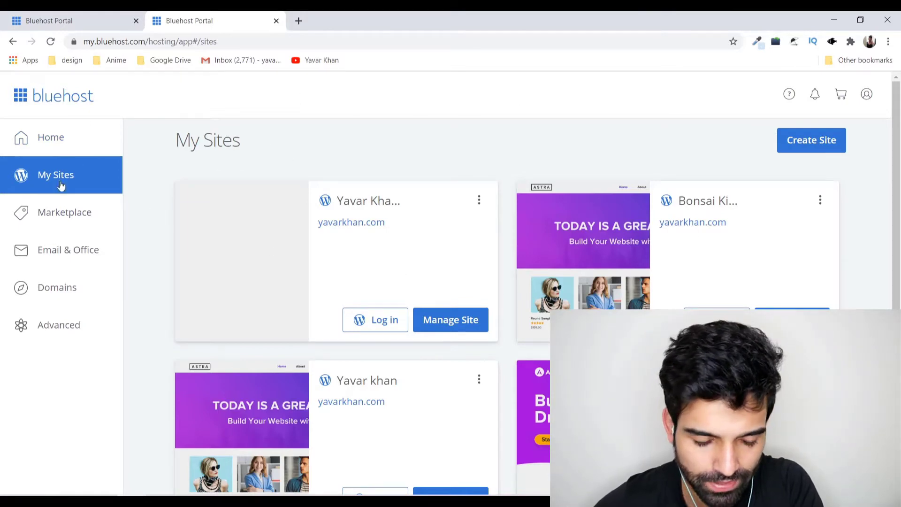
{"action": "left_click", "coordinate": [840, 154]}
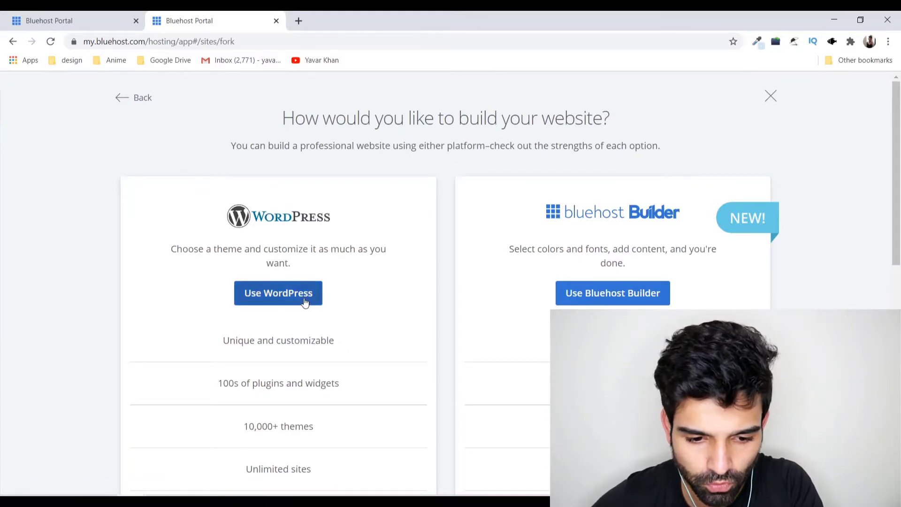
{"action": "left_click", "coordinate": [278, 294]}
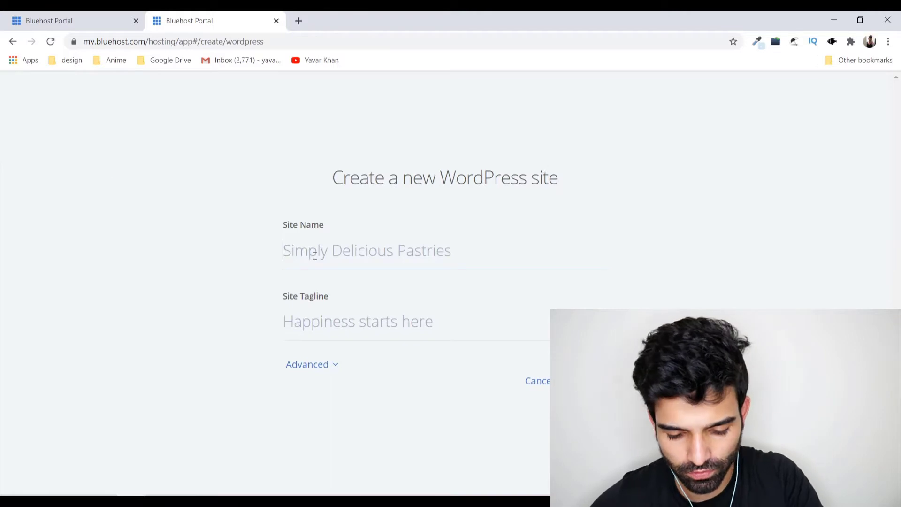
Name the new WordPress site "easypease", set its tagline to "Tagline over here", and continue to domain selection.
{"action": "type", "text": "ea"}
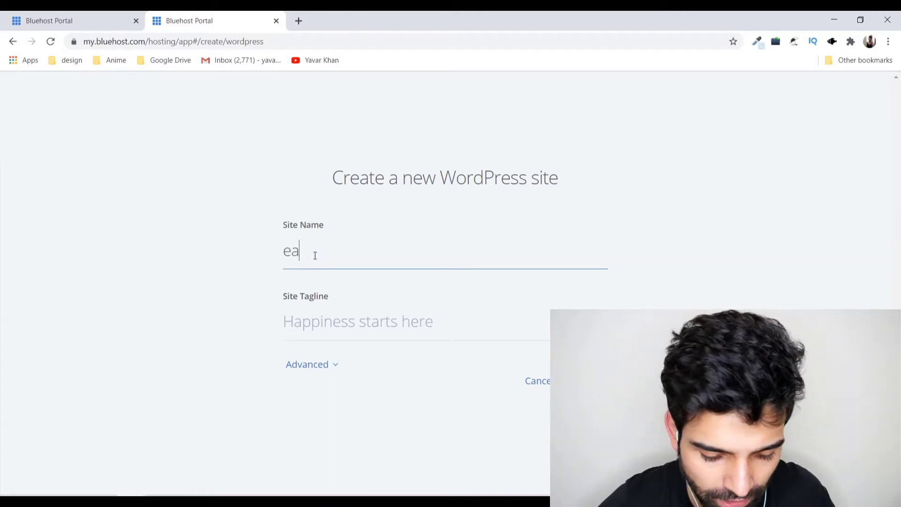
{"action": "type", "text": "sypease"}
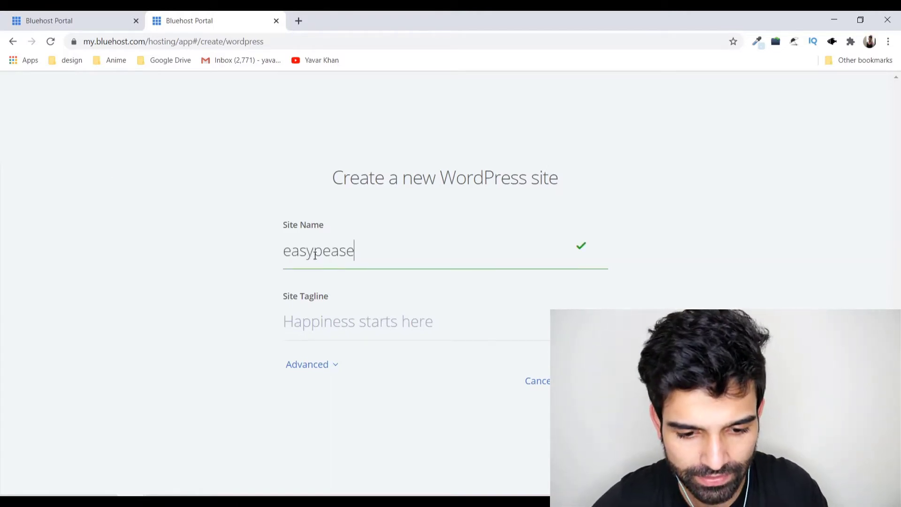
{"action": "key", "text": "Tab"}
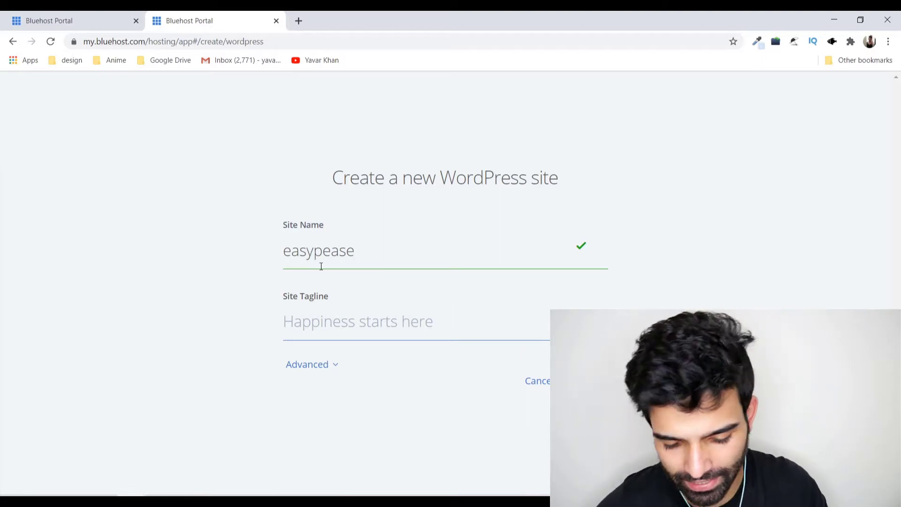
{"action": "type", "text": "Tagli"}
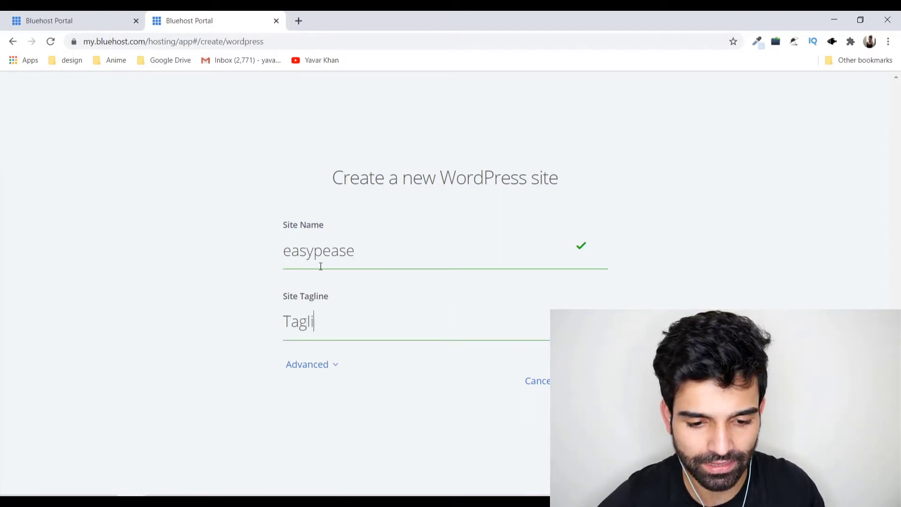
{"action": "type", "text": "ne over here"}
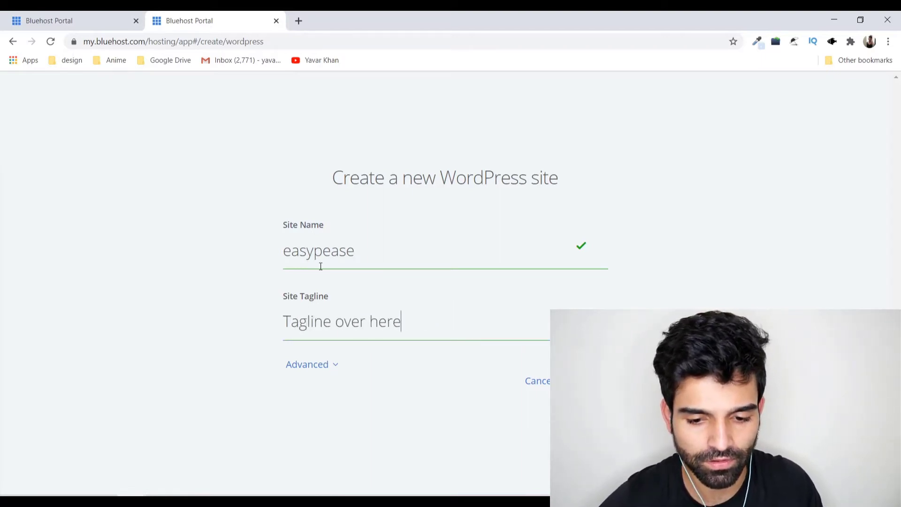
{"action": "key", "text": "Return"}
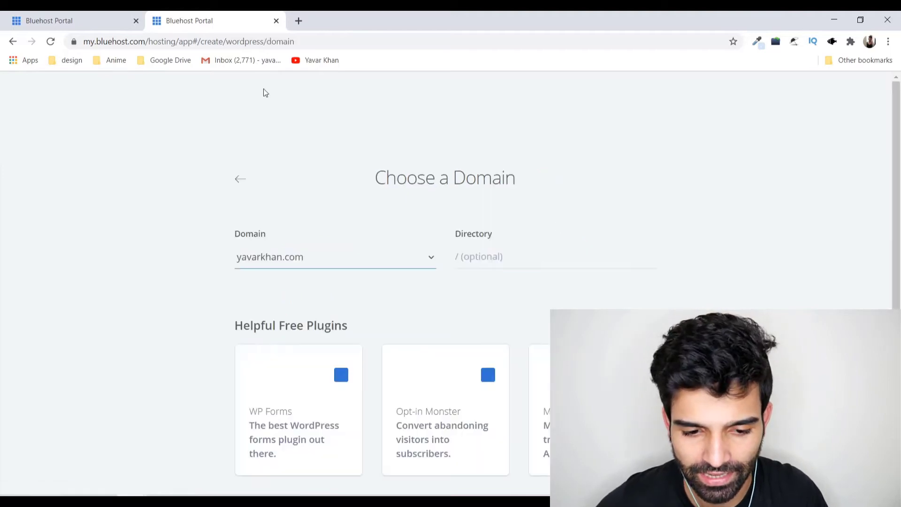
Set the site's directory to /easypeasy, keep the suggested free plugins, and install WordPress.
{"action": "left_click", "coordinate": [490, 256]}
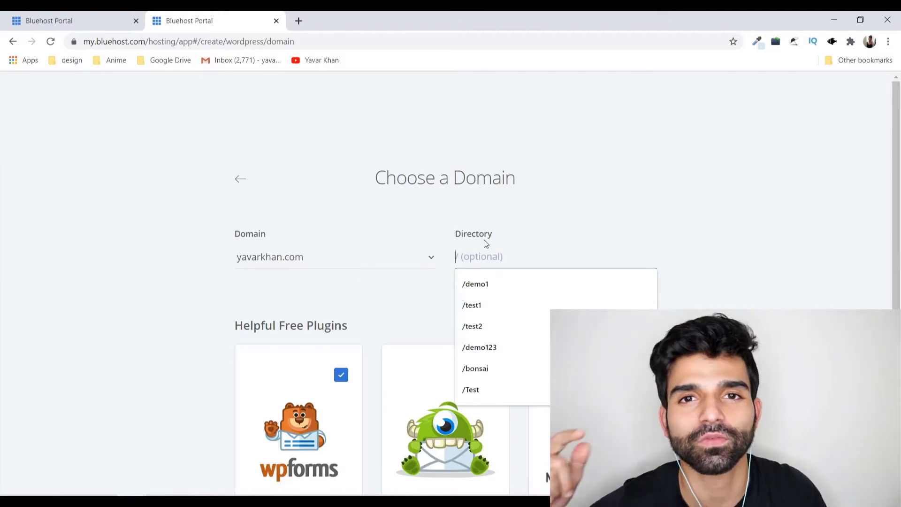
{"action": "type", "text": "easypeasy"}
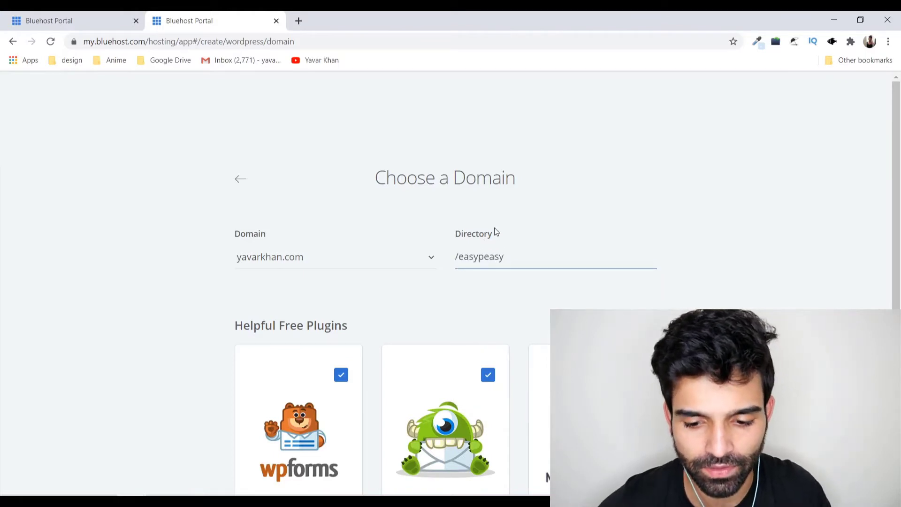
{"action": "left_click_drag", "start_coordinate": [504, 257], "coordinate": [453, 260]}
{"action": "scroll", "coordinate": [232, 181], "scroll_direction": "down", "scroll_amount": 2}
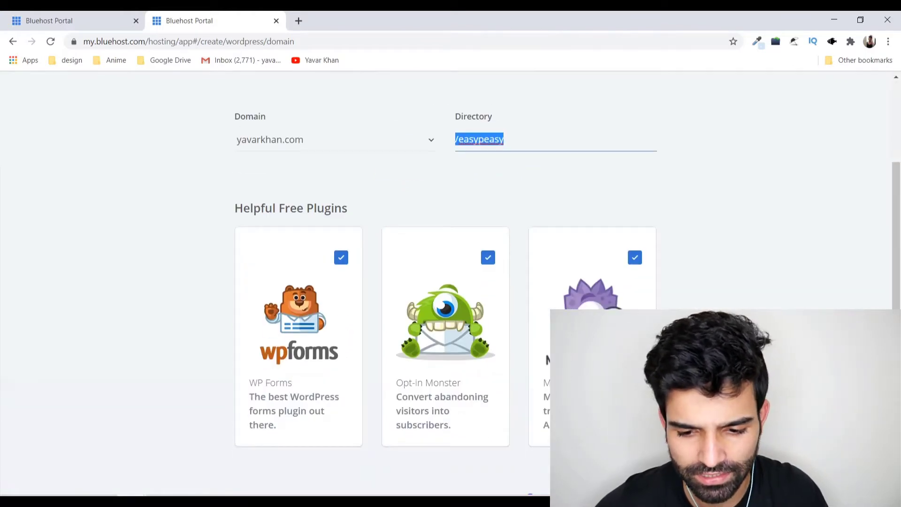
{"action": "scroll", "coordinate": [446, 281], "scroll_direction": "down", "scroll_amount": 1}
{"action": "left_click", "coordinate": [619, 453]}
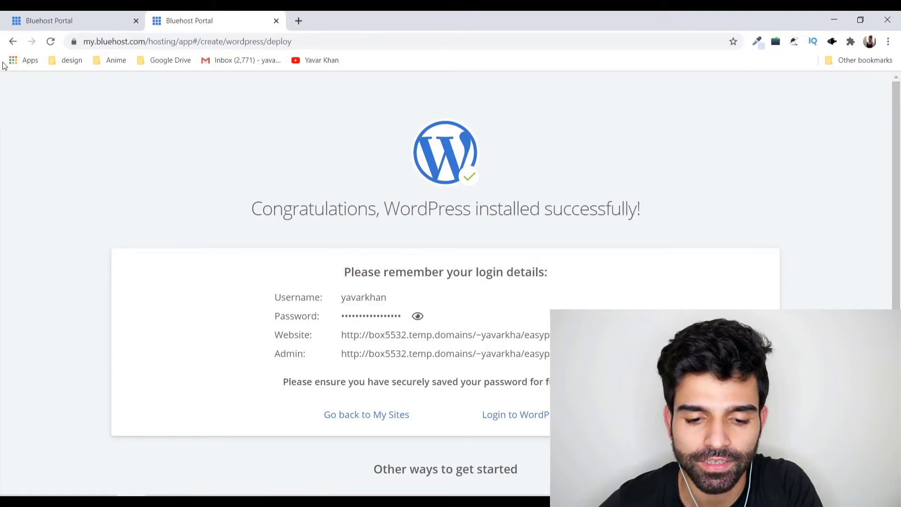
Log in to the newly installed WordPress site to reach its admin dashboard.
{"action": "left_click_drag", "start_coordinate": [165, 196], "coordinate": [716, 215]}
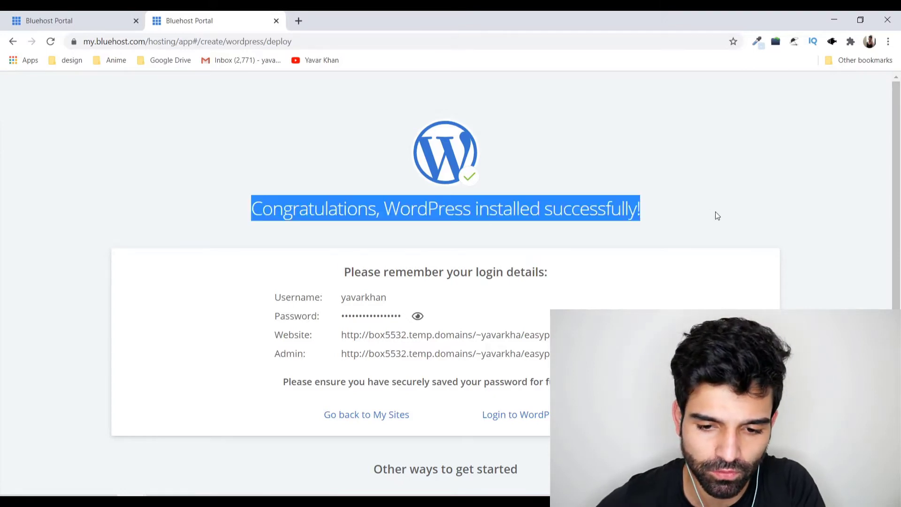
{"action": "left_click", "coordinate": [516, 416]}
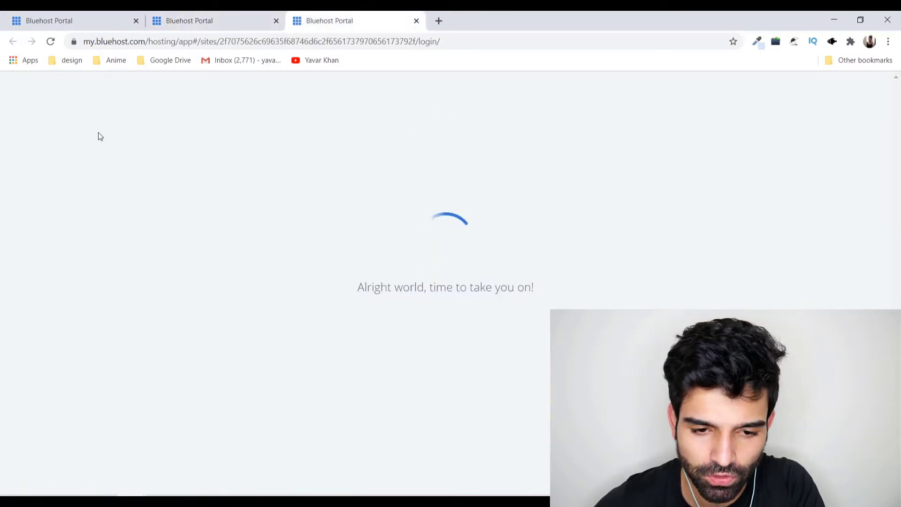
{"action": "triple_click", "coordinate": [359, 289]}
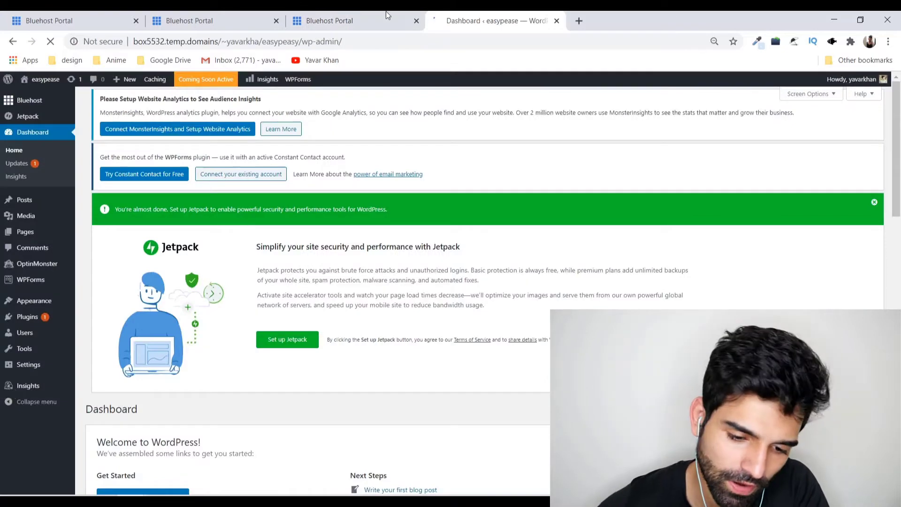
View the new site's public front page in a separate tab and return to the dashboard.
{"action": "mouse_move", "coordinate": [46, 80]}
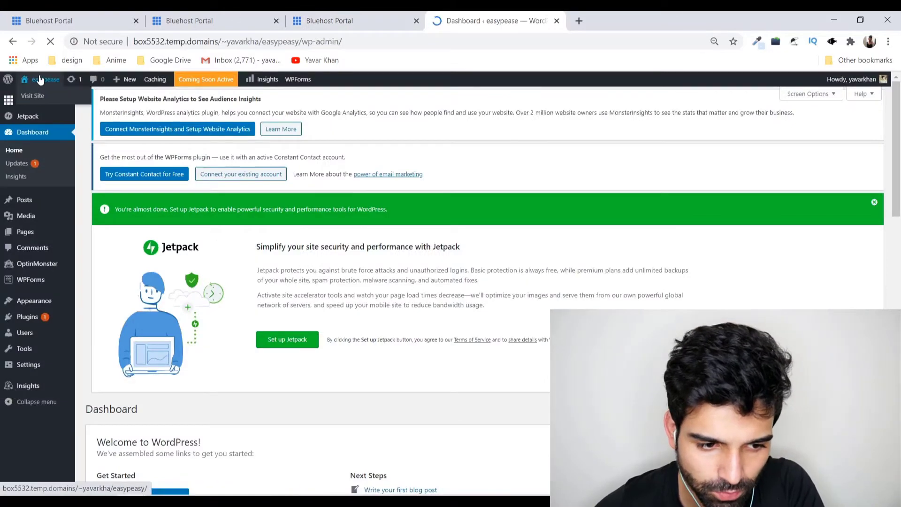
{"action": "left_click", "coordinate": [55, 97]}
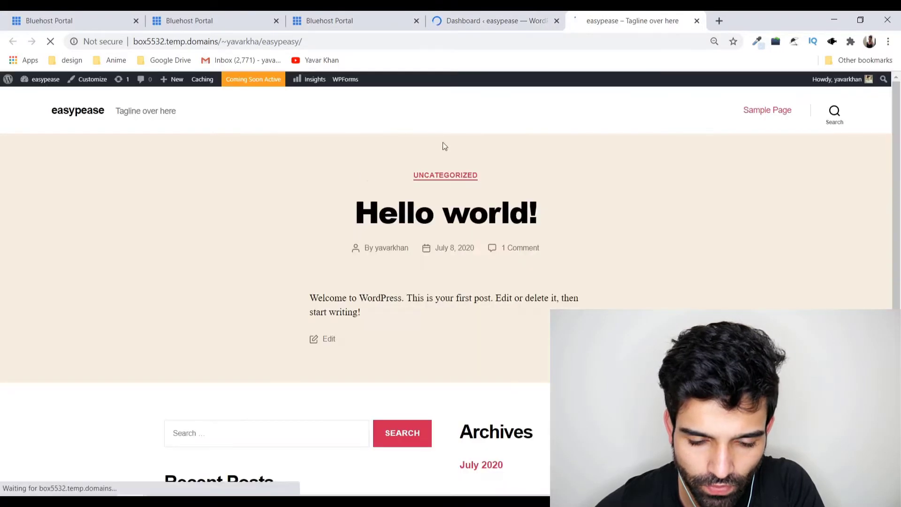
{"action": "scroll", "coordinate": [524, 278], "scroll_direction": "down", "scroll_amount": 6}
{"action": "scroll", "coordinate": [449, 310], "scroll_direction": "up", "scroll_amount": 6}
{"action": "left_click", "coordinate": [497, 21]}
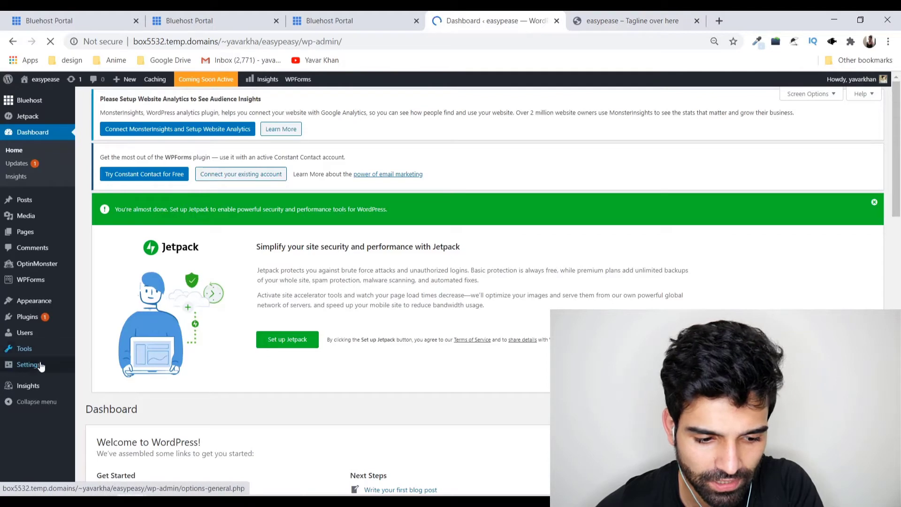
Review the site title and tagline in General Settings, and open the Permalink Settings.
{"action": "left_click", "coordinate": [27, 365]}
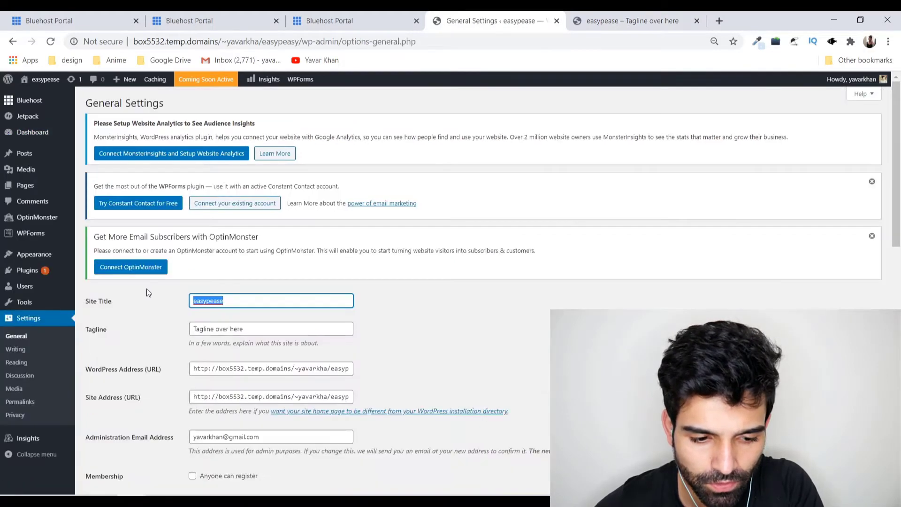
{"action": "left_click", "coordinate": [271, 323]}
{"action": "key", "text": "ctrl+a"}
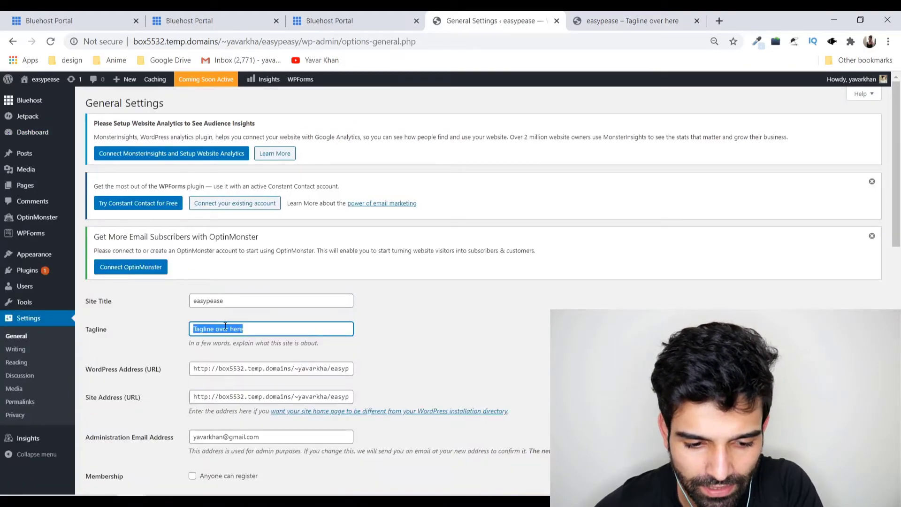
{"action": "scroll", "coordinate": [225, 325], "scroll_direction": "down", "scroll_amount": 5}
{"action": "left_click", "coordinate": [27, 402]}
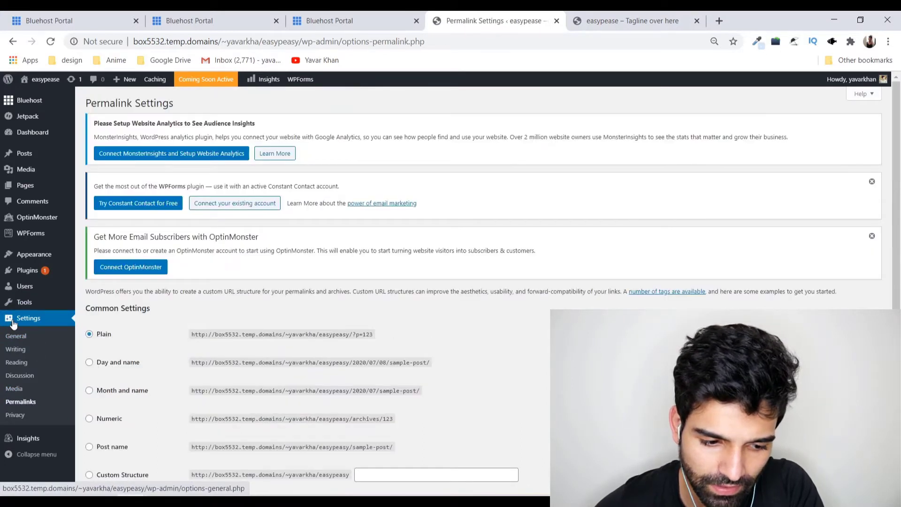
Set the permalink structure to Post name in the Permalink Settings and save the changes.
{"action": "left_click", "coordinate": [19, 405]}
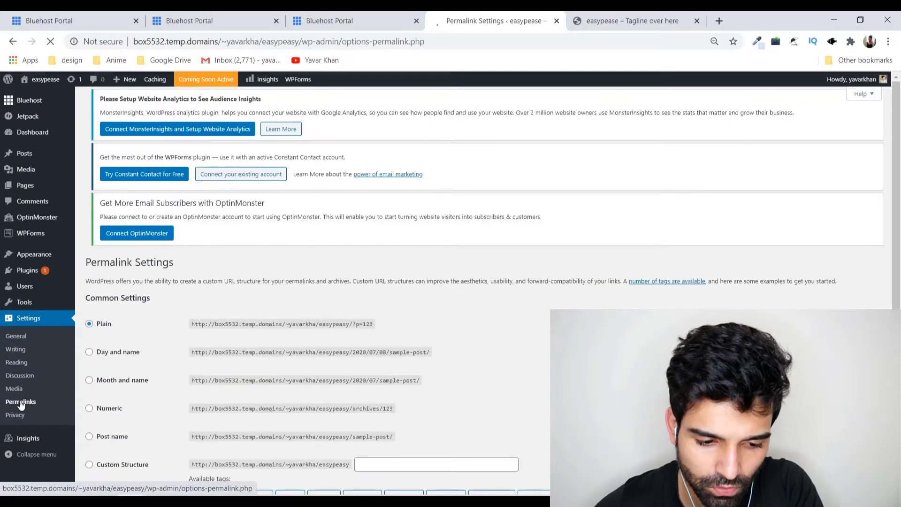
{"action": "scroll", "coordinate": [140, 407], "scroll_direction": "down", "scroll_amount": 1}
{"action": "scroll", "coordinate": [139, 411], "scroll_direction": "down", "scroll_amount": 1}
{"action": "left_click", "coordinate": [109, 330]}
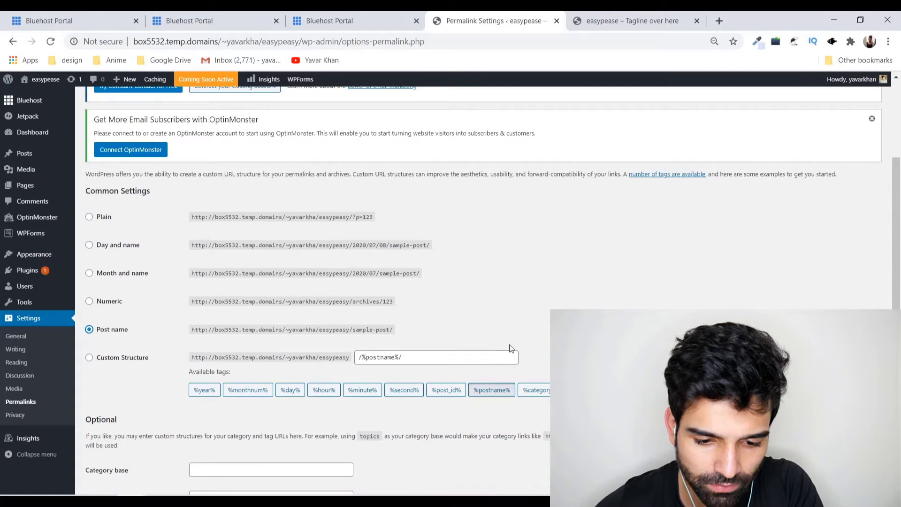
{"action": "scroll", "coordinate": [351, 329], "scroll_direction": "down", "scroll_amount": 1}
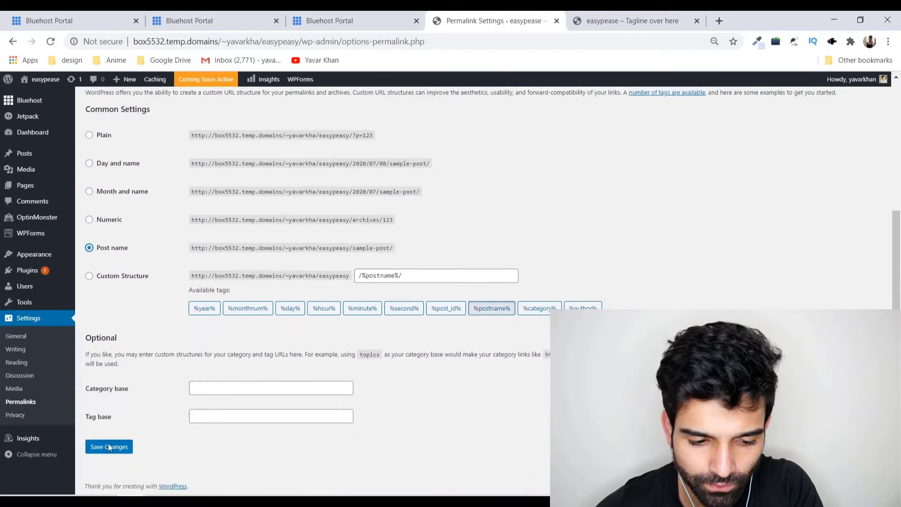
{"action": "left_click", "coordinate": [128, 443]}
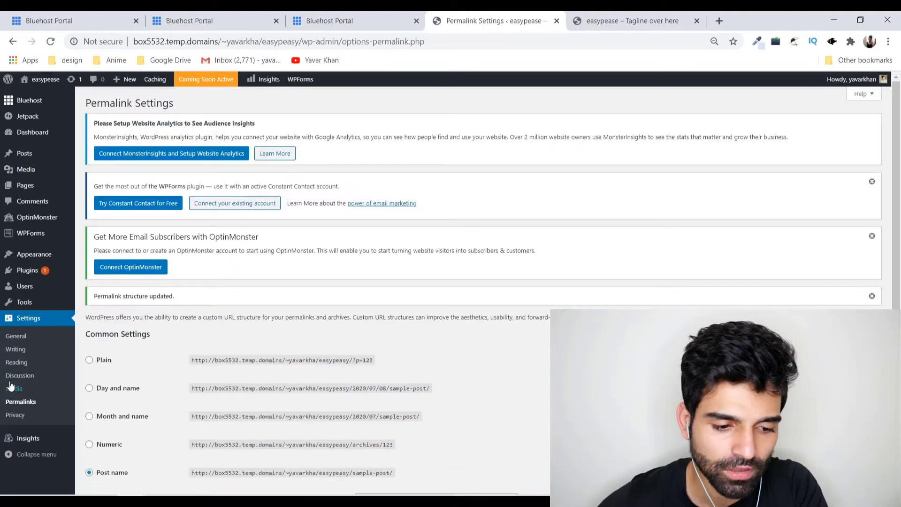
Review the site title in the General Settings.
{"action": "left_click", "coordinate": [16, 336]}
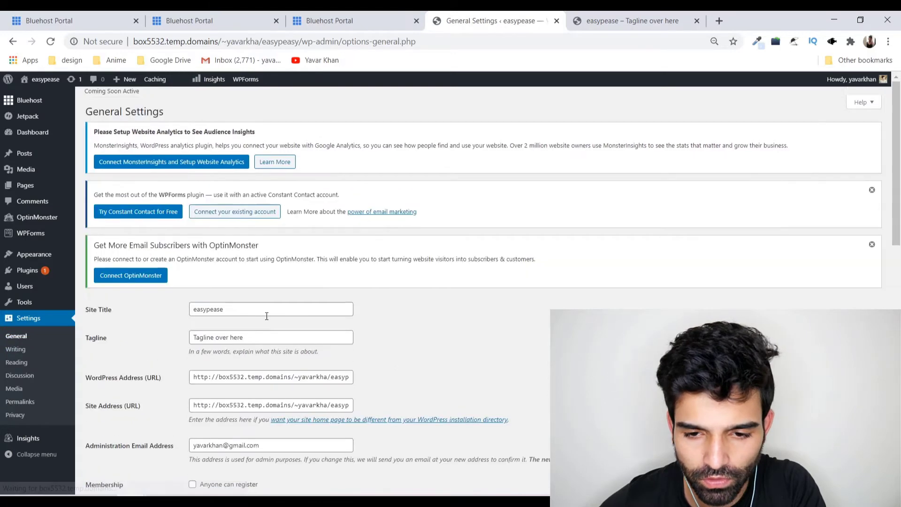
{"action": "left_click_drag", "start_coordinate": [264, 311], "coordinate": [137, 298]}
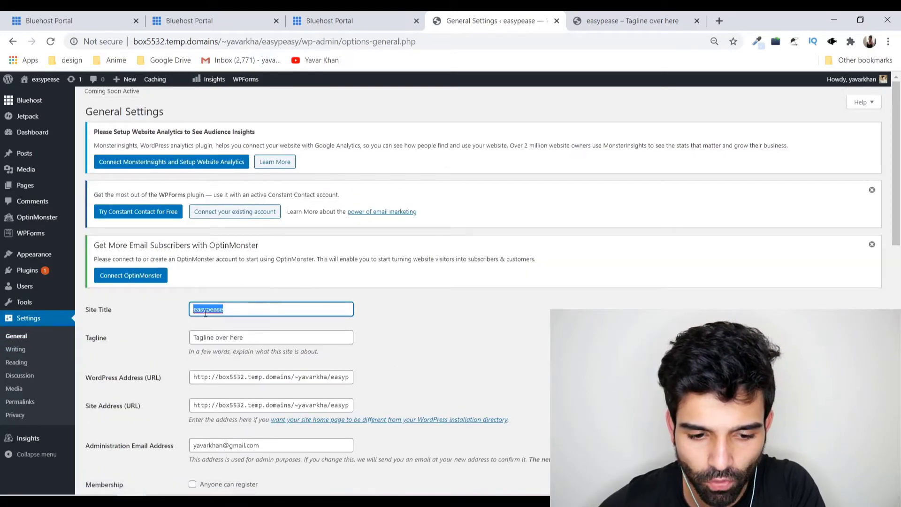
{"action": "left_click", "coordinate": [238, 309]}
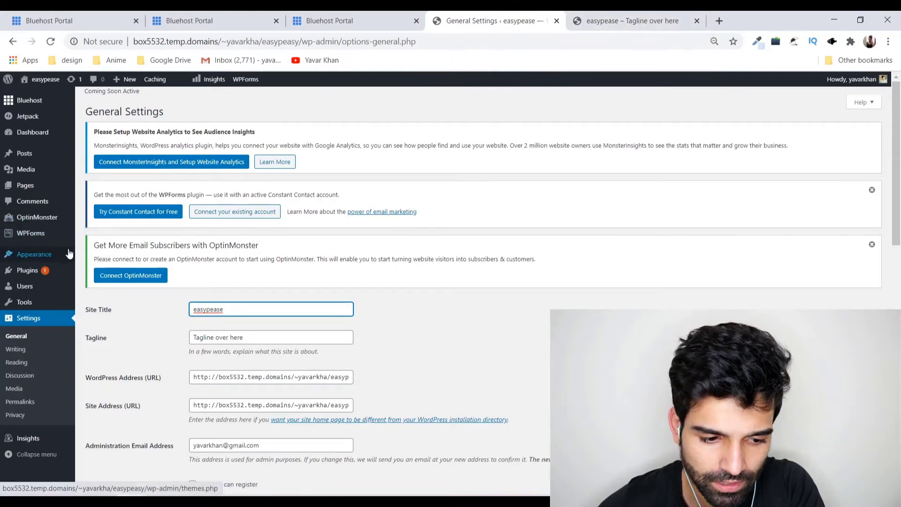
Activate the Akismet Anti-Spam plugin from the installed plugins list.
{"action": "left_click", "coordinate": [27, 271]}
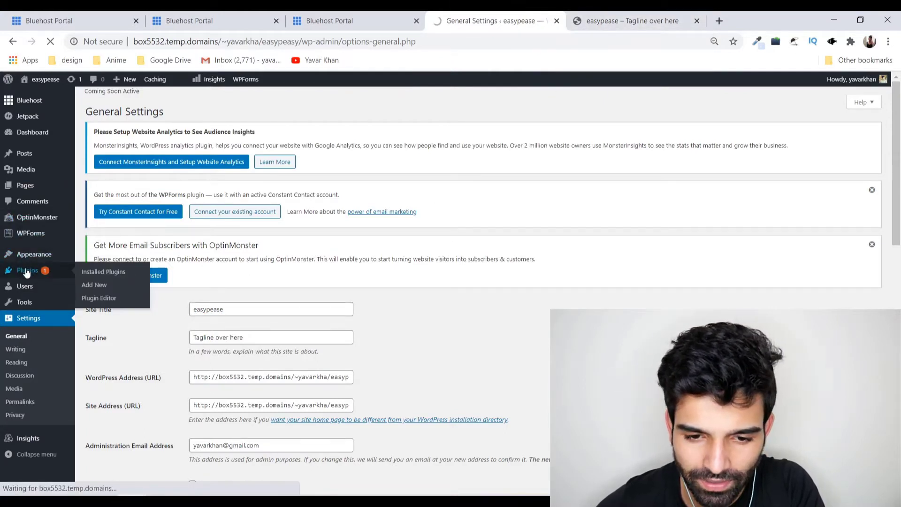
{"action": "scroll", "coordinate": [270, 291], "scroll_direction": "down", "scroll_amount": 3}
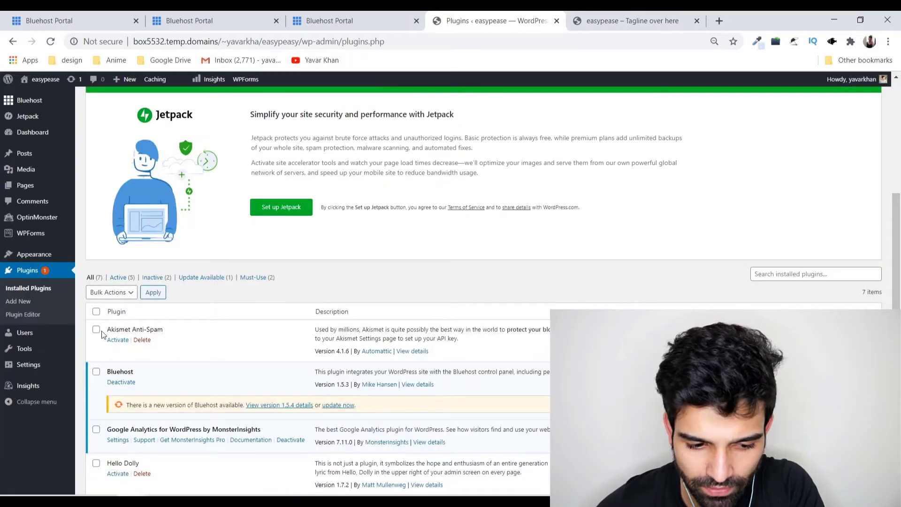
{"action": "left_click", "coordinate": [118, 341]}
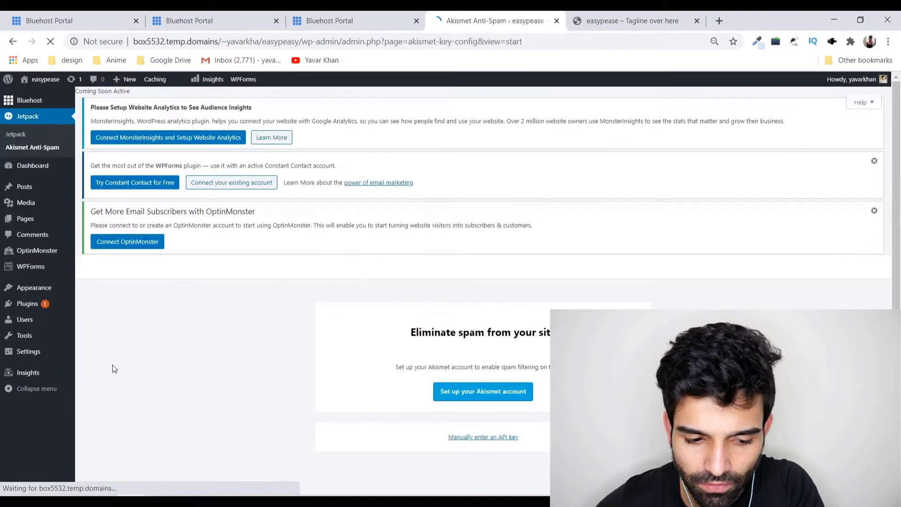
Review the installed plugins list, including the Akismet Anti-Spam entry.
{"action": "left_click", "coordinate": [27, 307]}
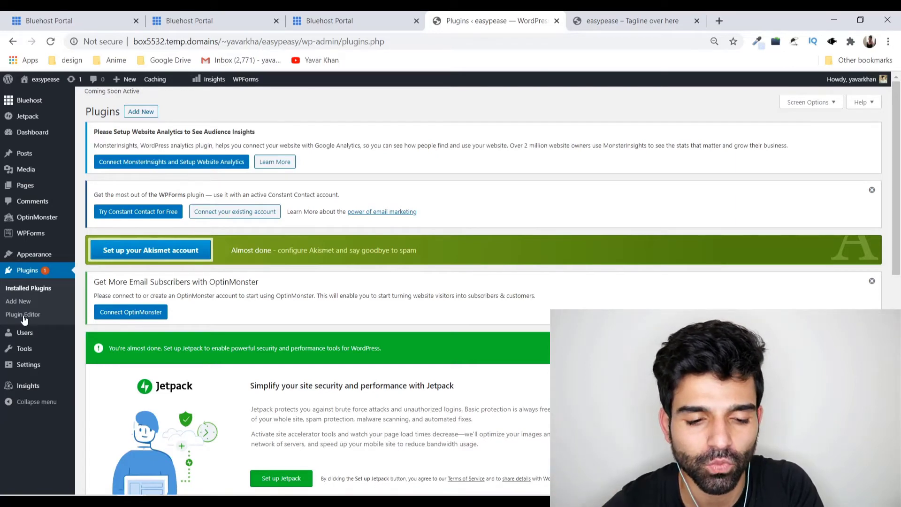
{"action": "scroll", "coordinate": [119, 236], "scroll_direction": "down", "scroll_amount": 7}
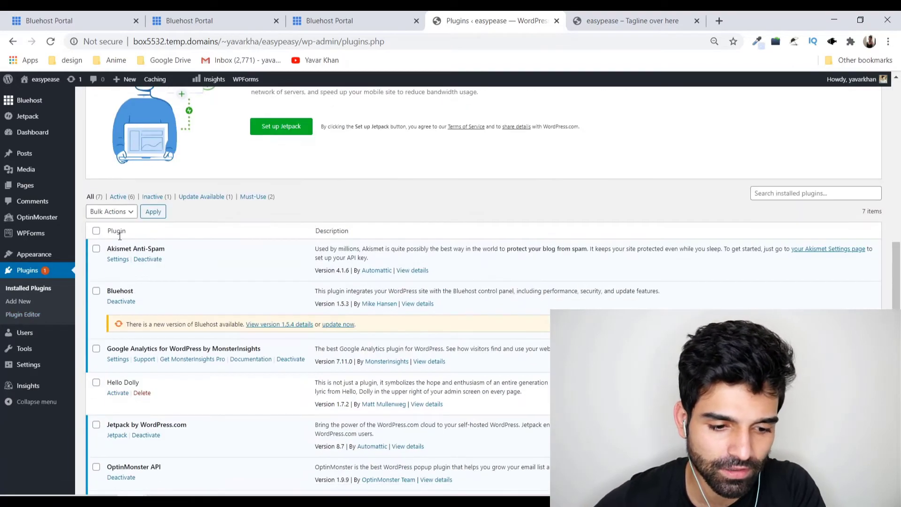
{"action": "left_click_drag", "start_coordinate": [106, 251], "coordinate": [190, 256]}
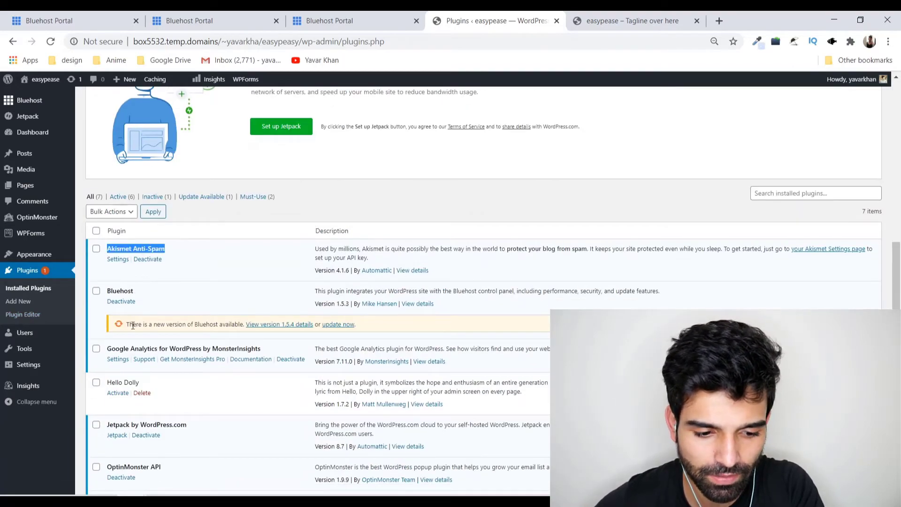
{"action": "scroll", "coordinate": [199, 309], "scroll_direction": "down", "scroll_amount": 2}
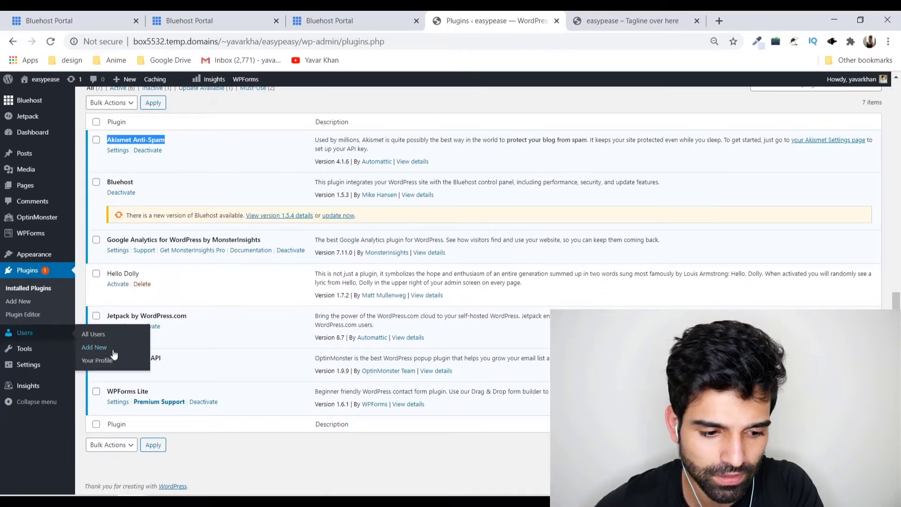
{"action": "scroll", "coordinate": [55, 305], "scroll_direction": "up", "scroll_amount": 7}
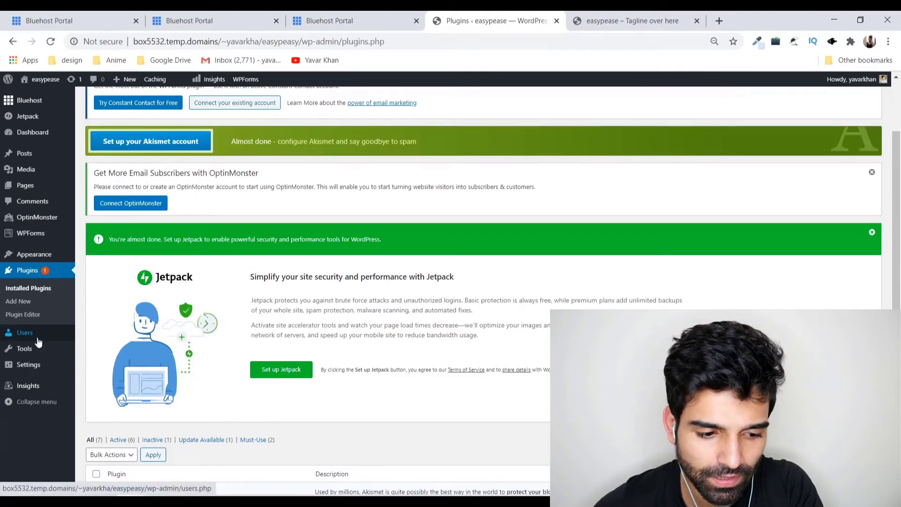
Search for new plugins with the term "seo" and install Yoast SEO.
{"action": "left_click", "coordinate": [19, 302]}
{"action": "left_click", "coordinate": [580, 20]}
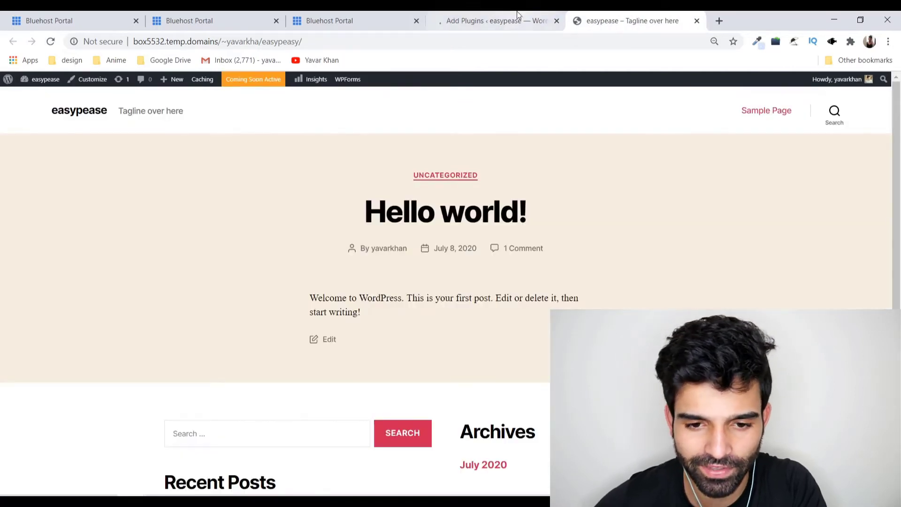
{"action": "left_click", "coordinate": [493, 21]}
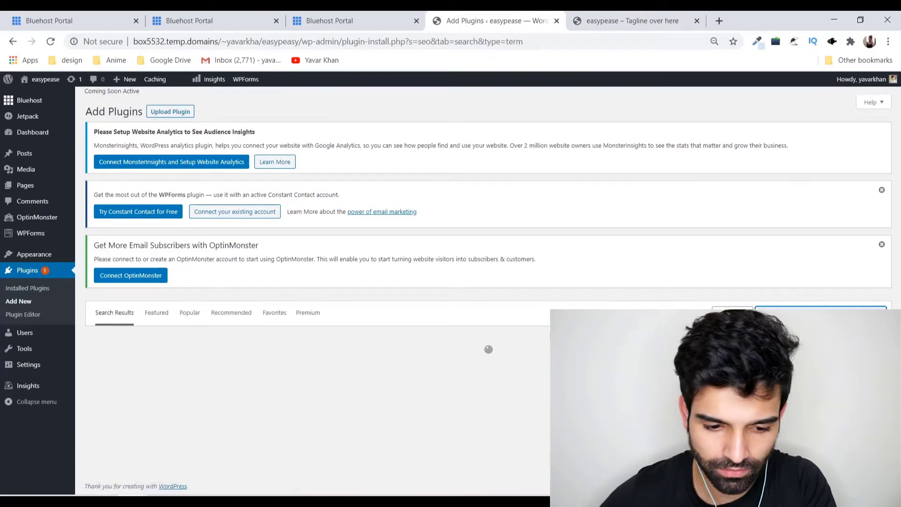
{"action": "left_click", "coordinate": [318, 368]}
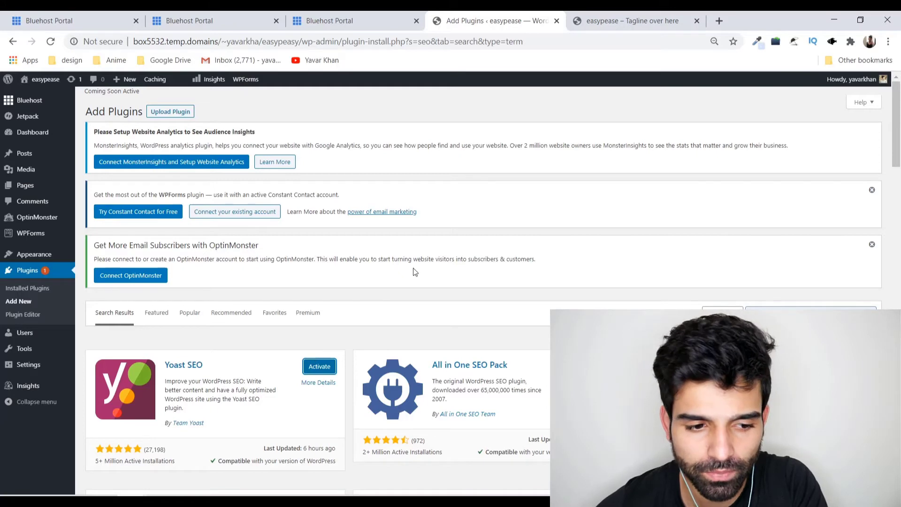
Open a new post in a separate browser tab and dismiss the block editor's welcome guide.
{"action": "middle_click", "coordinate": [32, 161]}
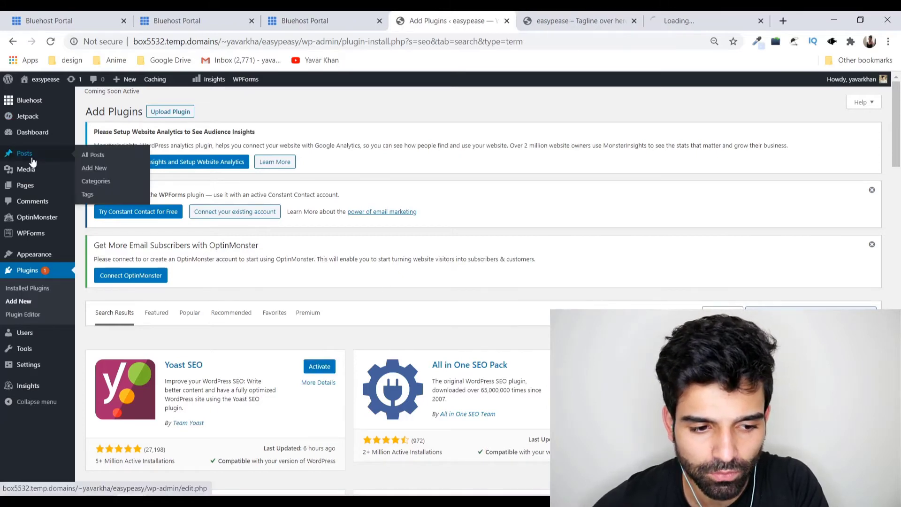
{"action": "middle_click", "coordinate": [97, 170]}
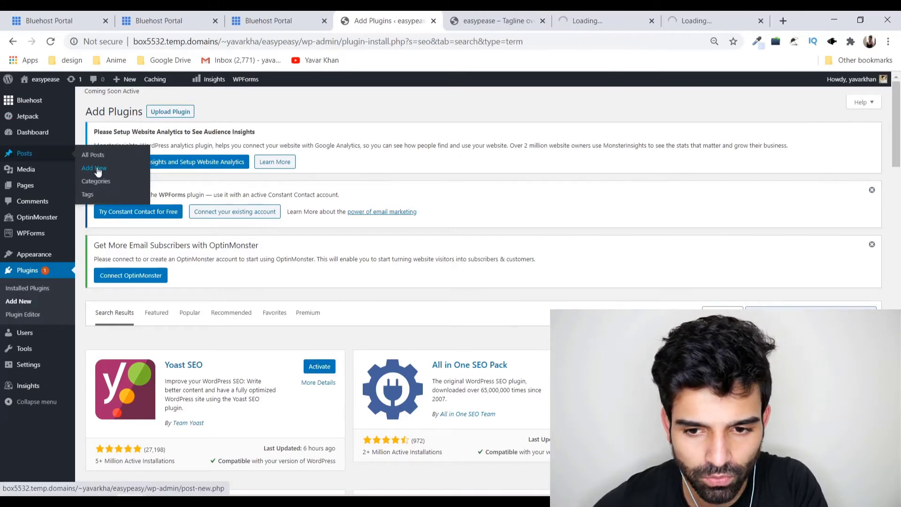
{"action": "left_click", "coordinate": [651, 21]}
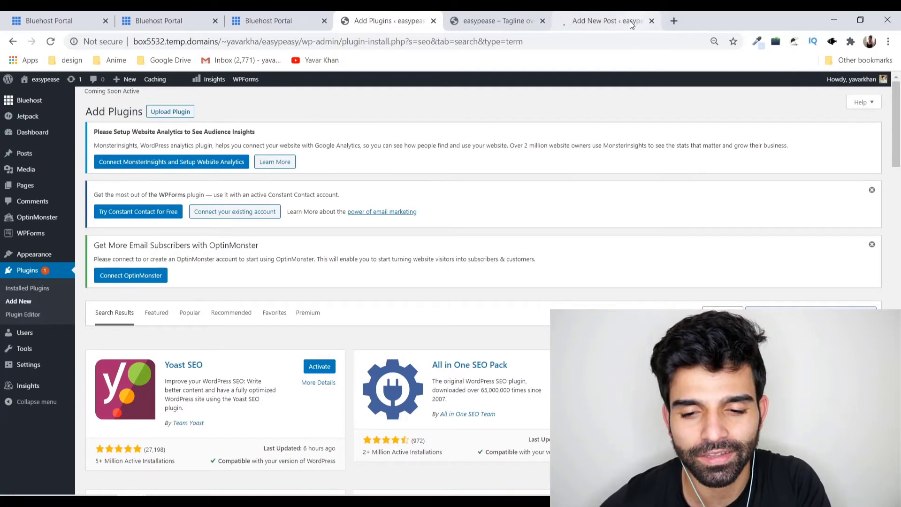
{"action": "mouse_move", "coordinate": [30, 161]}
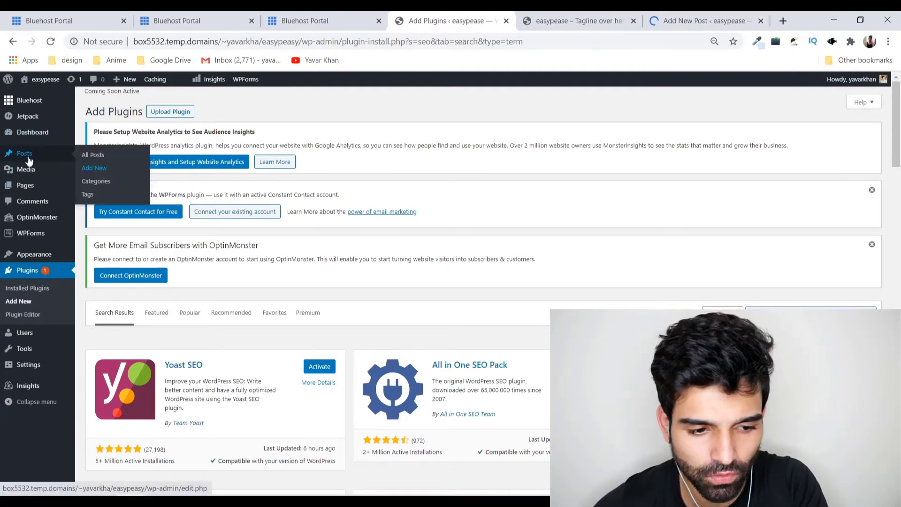
{"action": "left_click", "coordinate": [695, 21]}
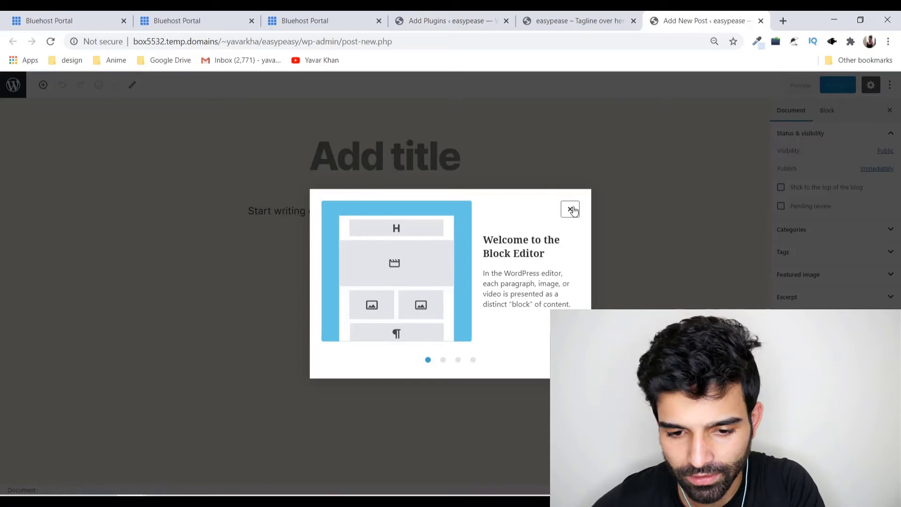
{"action": "left_click", "coordinate": [571, 209]}
Enter "Here is ur headline" as the title of the new post.
{"action": "left_click", "coordinate": [384, 158]}
{"action": "type", "text": "H"}
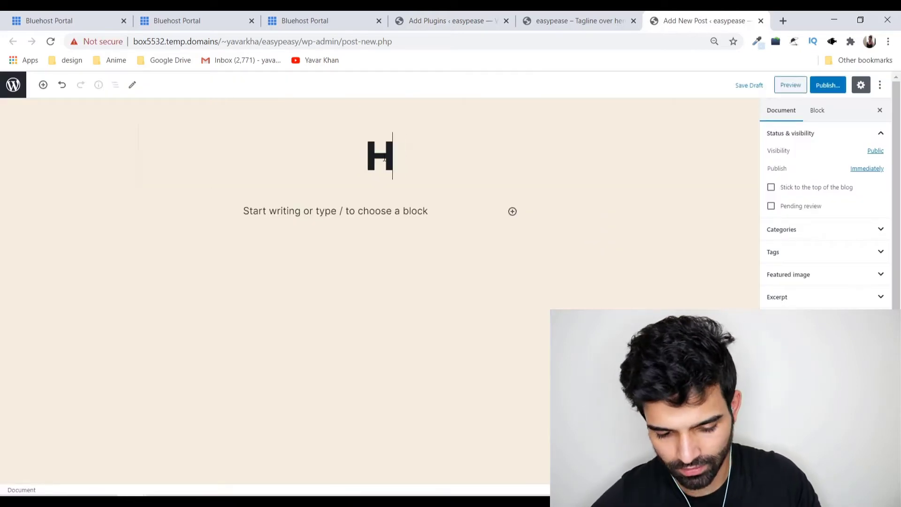
{"action": "type", "text": "ere is ur T"}
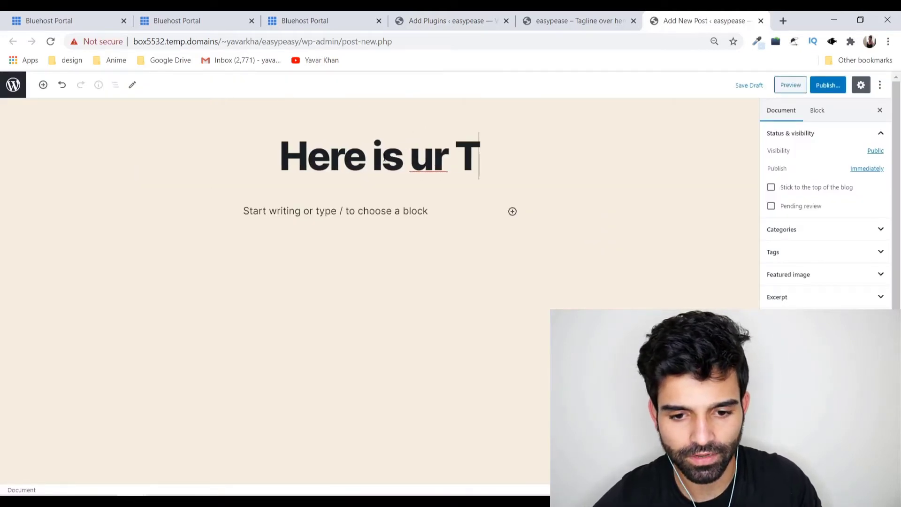
{"action": "key", "text": "BackSpace"}
{"action": "type", "text": "J"}
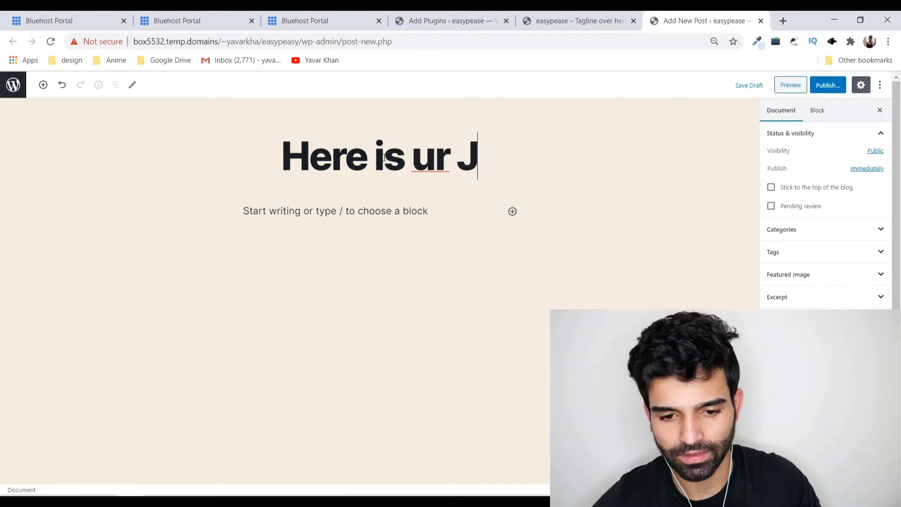
{"action": "key", "text": "BackSpace"}
{"action": "type", "text": "head;"}
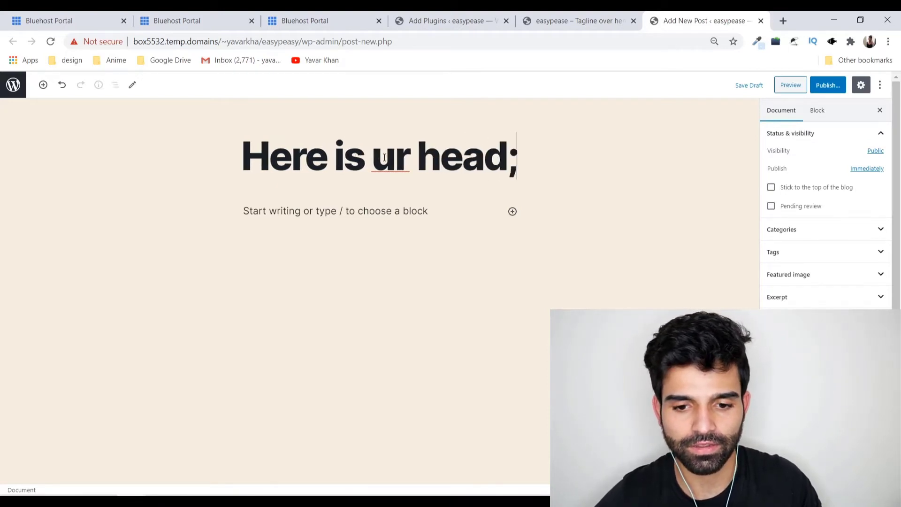
{"action": "key", "text": "BackSpace"}
{"action": "type", "text": "line"}
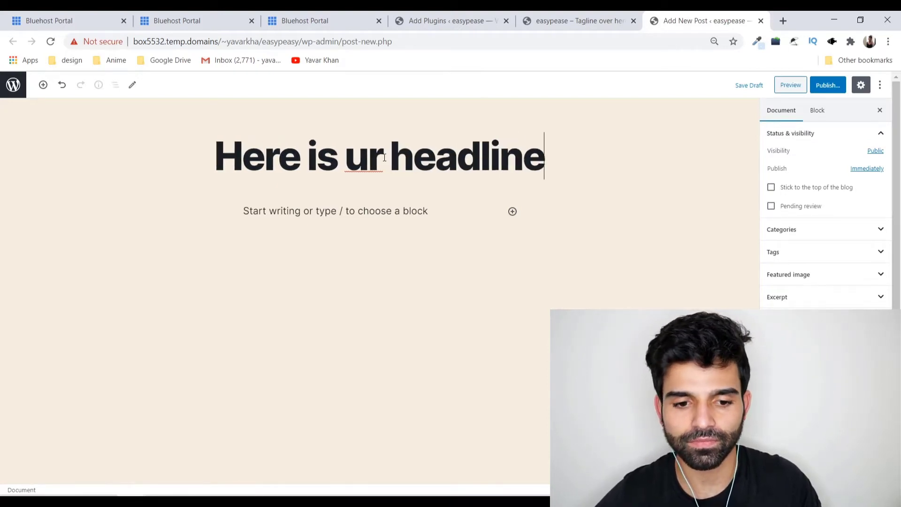
Add the paragraph "this is ur content" below the title and publish the post.
{"action": "key", "text": "Return"}
{"action": "type", "text": "this is ur content"}
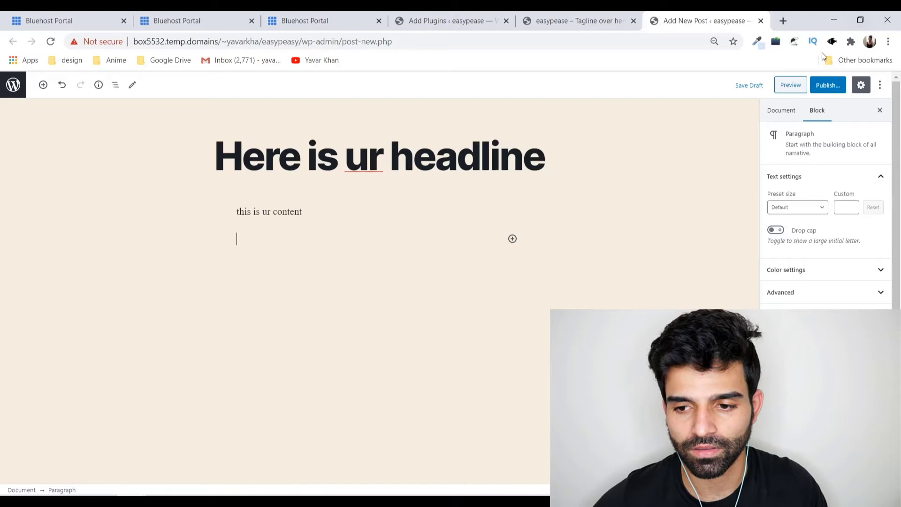
{"action": "left_click", "coordinate": [827, 84]}
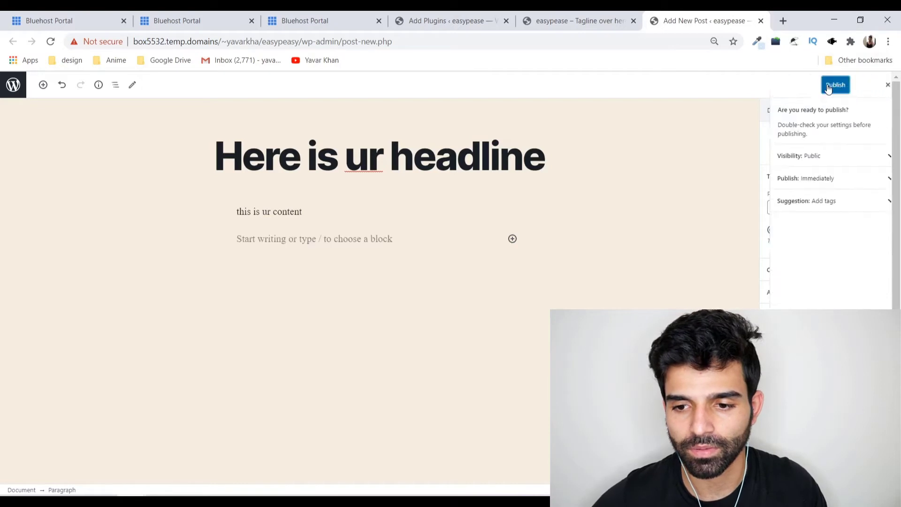
{"action": "left_click", "coordinate": [825, 85]}
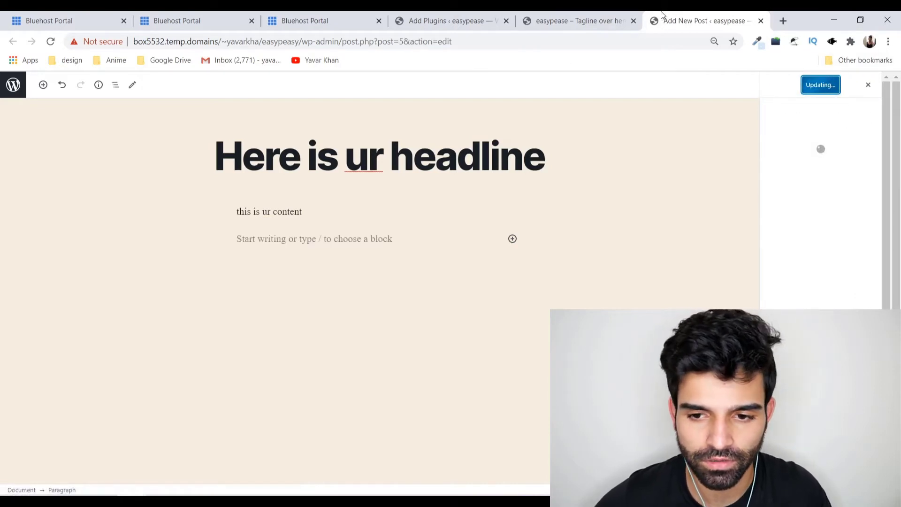
Refresh the site's public front page to check the published post, and return to the plugin installation page.
{"action": "left_click", "coordinate": [584, 15]}
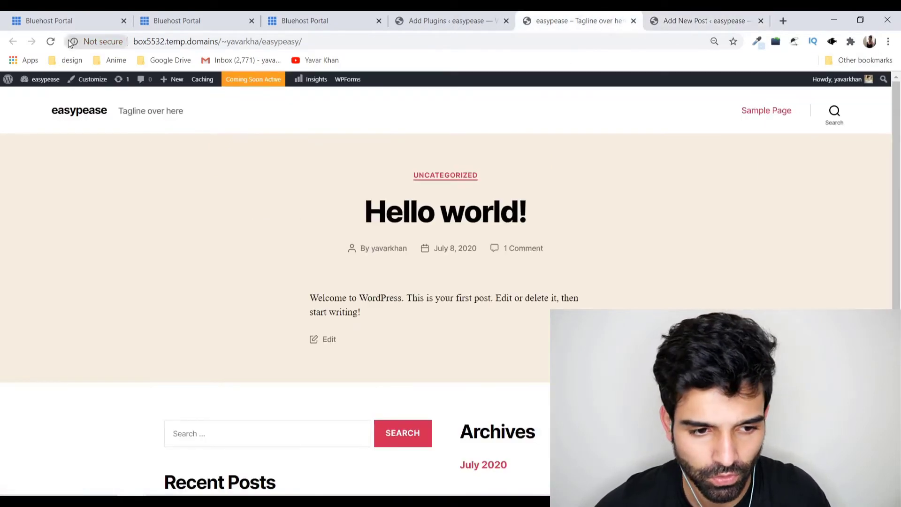
{"action": "left_click", "coordinate": [49, 41]}
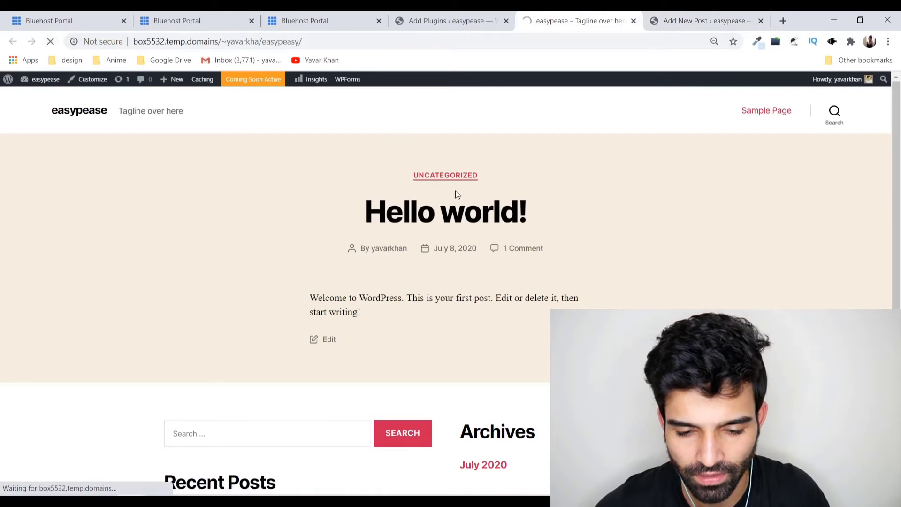
{"action": "left_click_drag", "start_coordinate": [300, 212], "coordinate": [377, 309]}
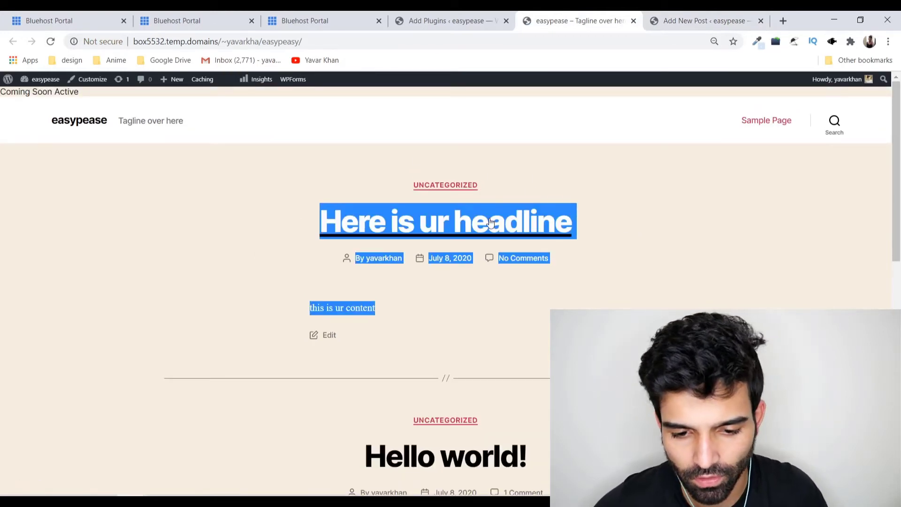
{"action": "left_click", "coordinate": [511, 16]}
{"action": "mouse_move", "coordinate": [5, 162]}
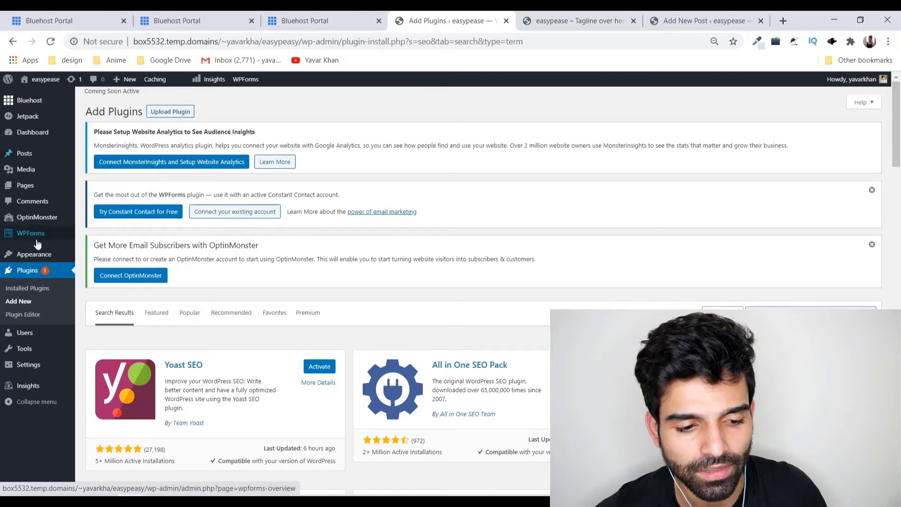
Open the site's theme management, start adding a new theme and search the theme directory for "astra".
{"action": "mouse_move", "coordinate": [40, 255]}
{"action": "left_click", "coordinate": [107, 256]}
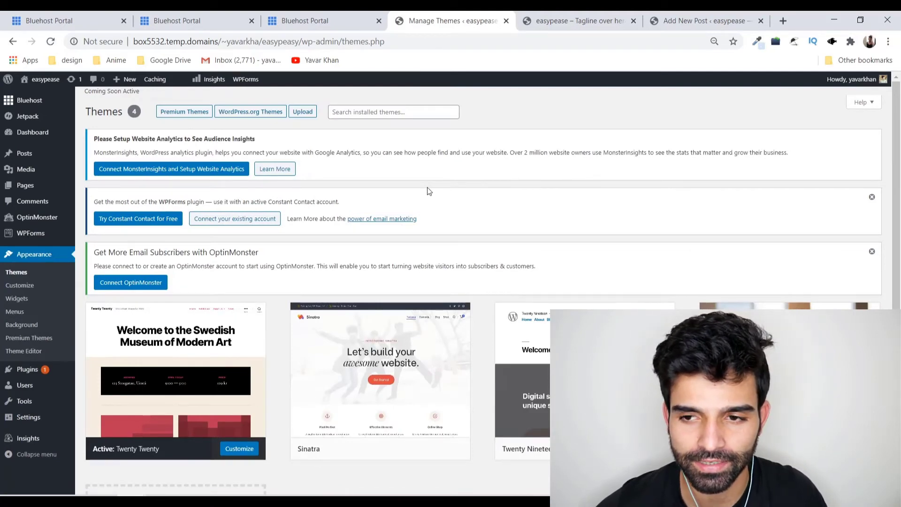
{"action": "scroll", "coordinate": [497, 297], "scroll_direction": "down", "scroll_amount": 4}
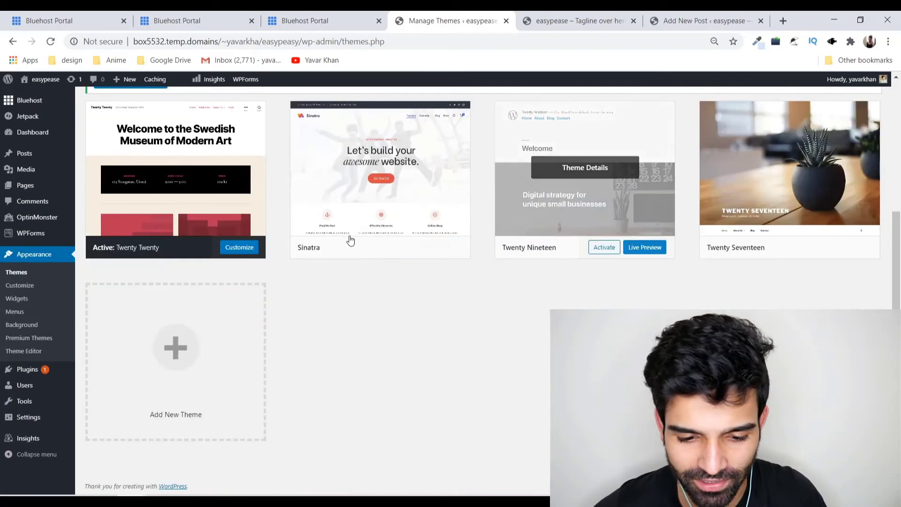
{"action": "left_click", "coordinate": [193, 342]}
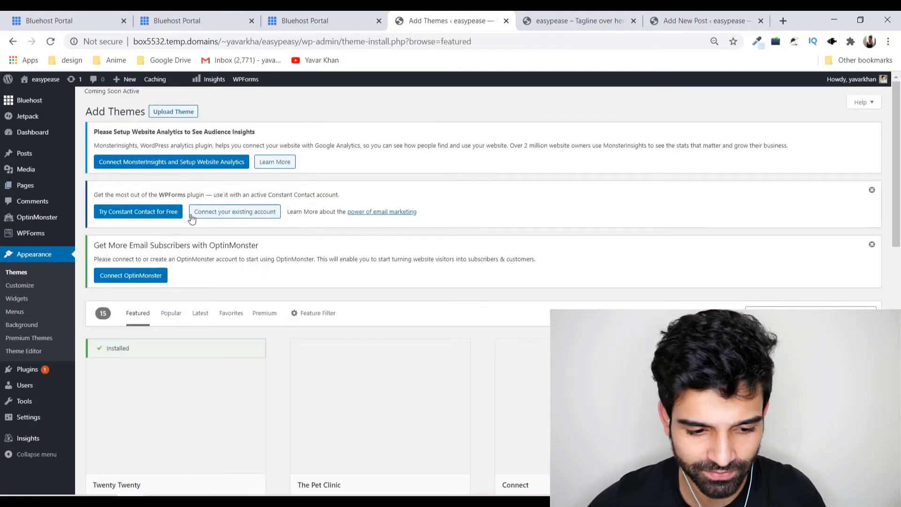
{"action": "type", "text": "astra"}
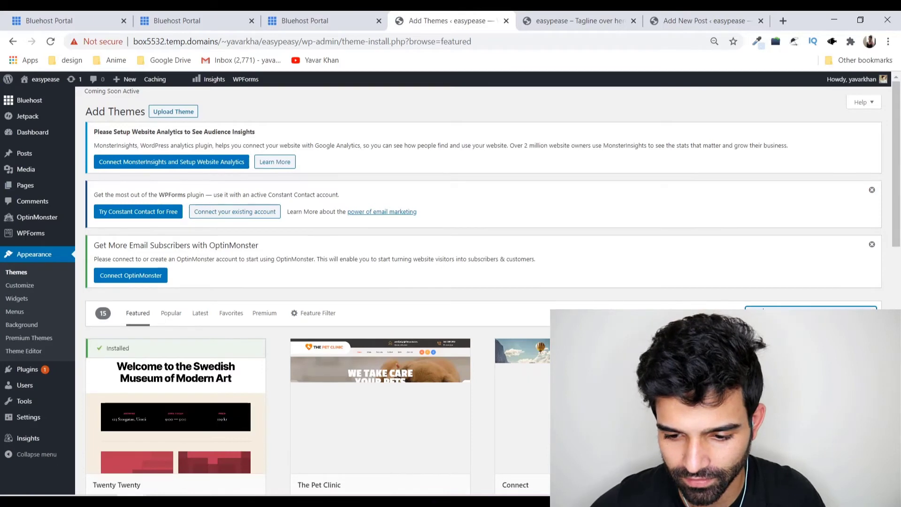
{"action": "scroll", "coordinate": [500, 310], "scroll_direction": "down", "scroll_amount": 2}
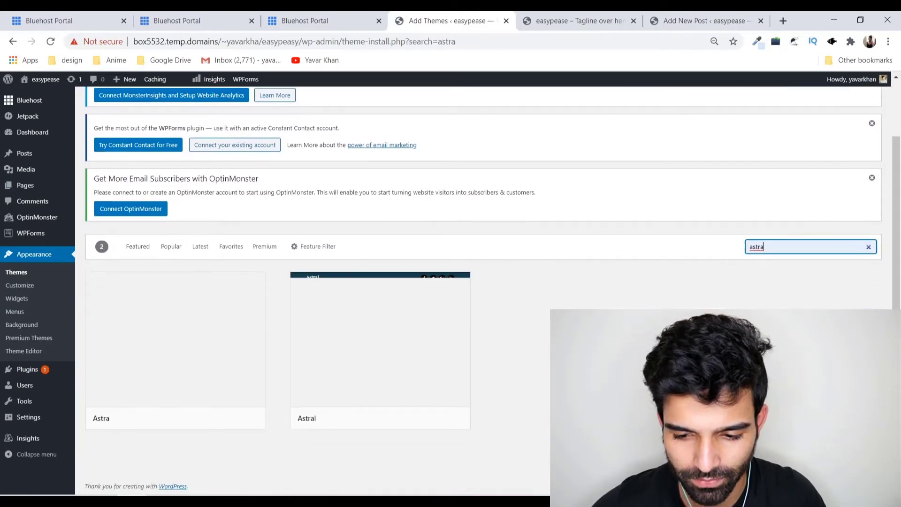
Install the Astra theme from the search results and activate it on the site.
{"action": "left_click", "coordinate": [214, 334]}
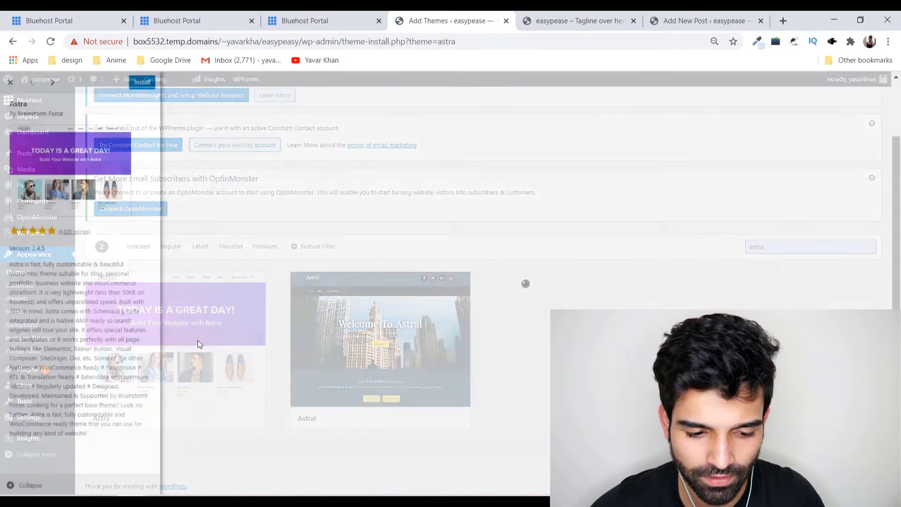
{"action": "left_click", "coordinate": [146, 84]}
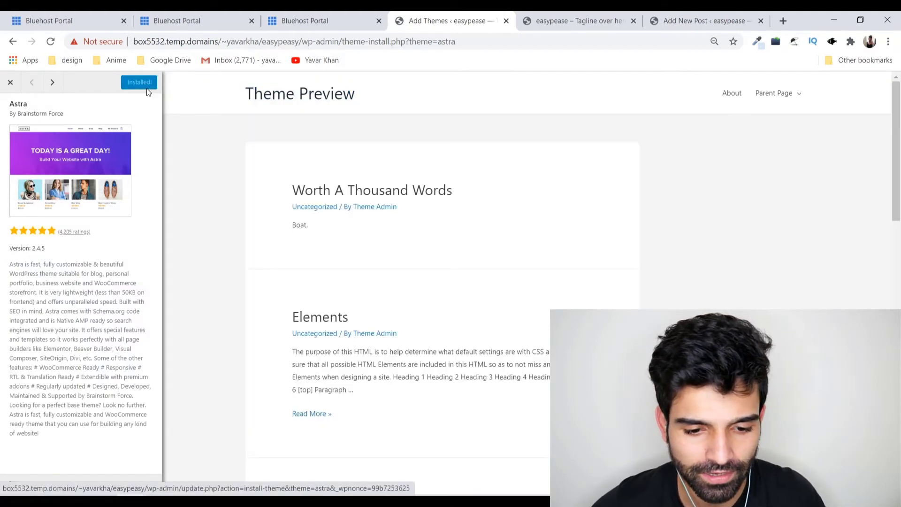
{"action": "left_click", "coordinate": [145, 83]}
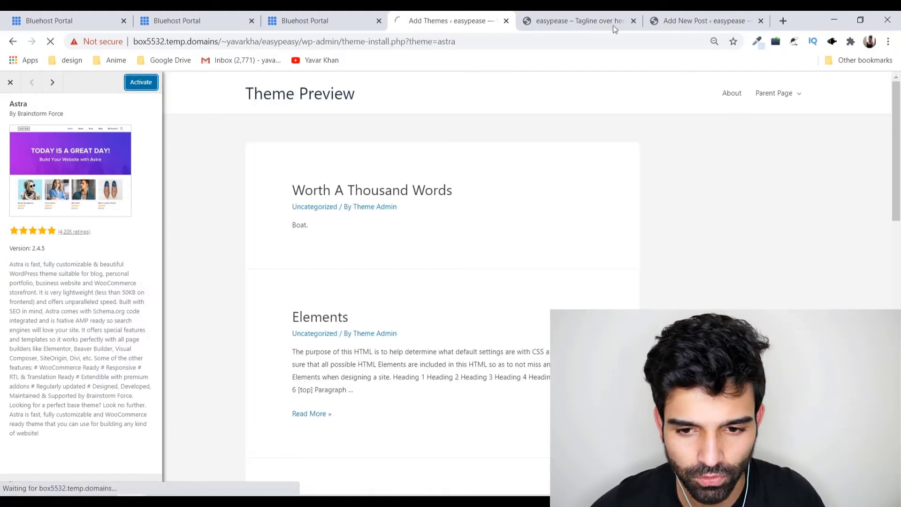
Refresh the site's public front page to check the new theme, and return to the theme management page.
{"action": "left_click", "coordinate": [609, 22]}
{"action": "left_click", "coordinate": [51, 42]}
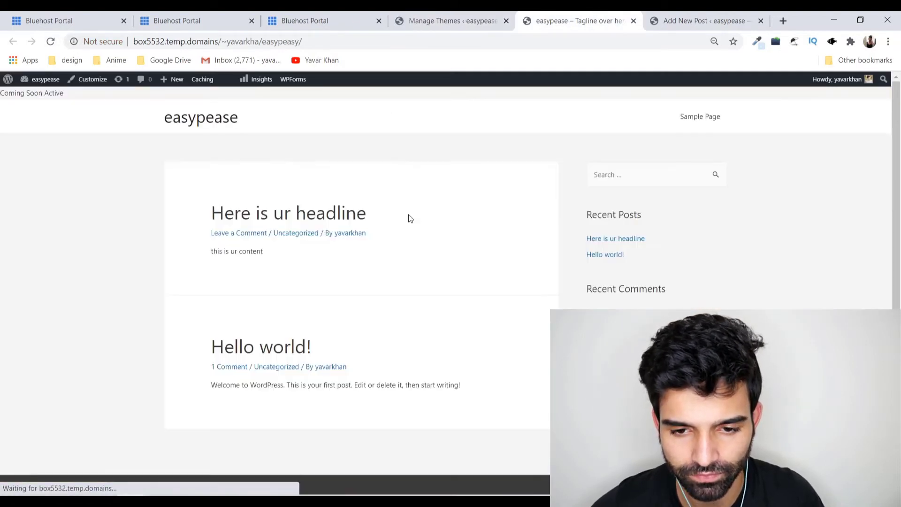
{"action": "key", "text": "ctrl+shift+Tab"}
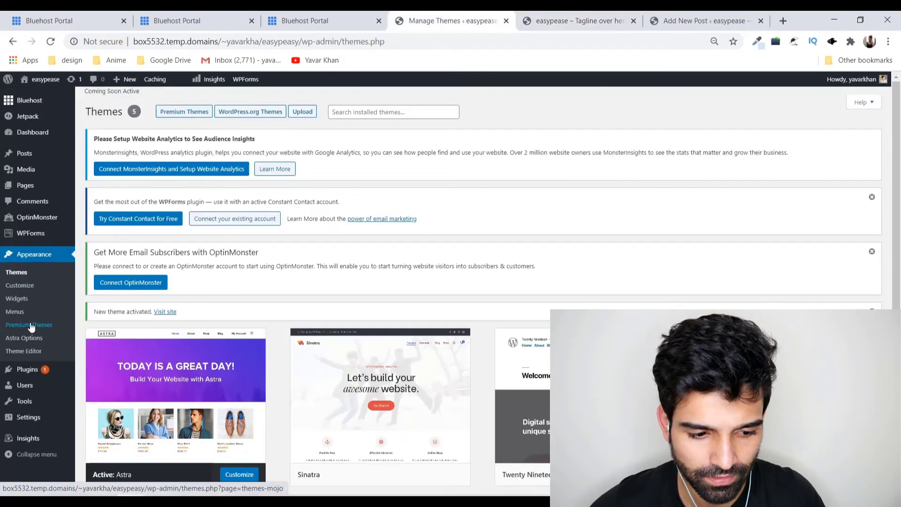
Open the Astra options, go to the starter templates and choose Elementor as the page builder.
{"action": "left_click", "coordinate": [28, 356]}
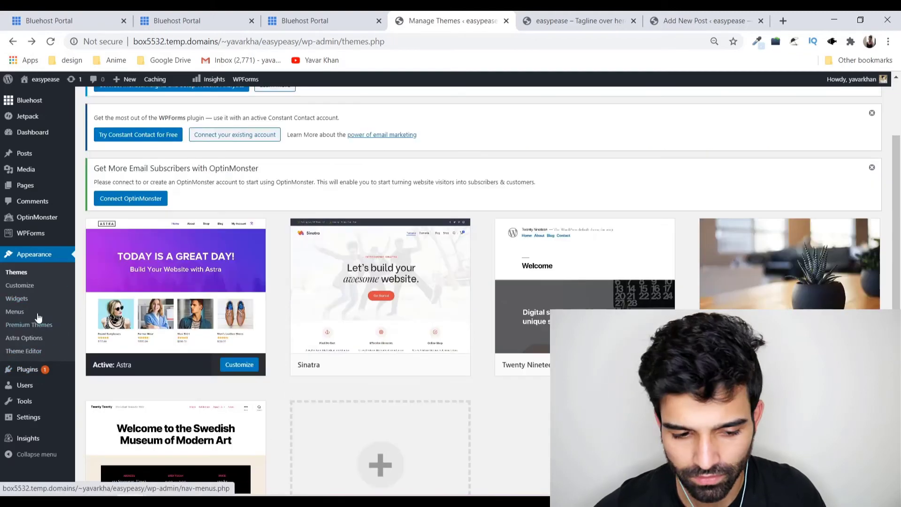
{"action": "left_click", "coordinate": [30, 340]}
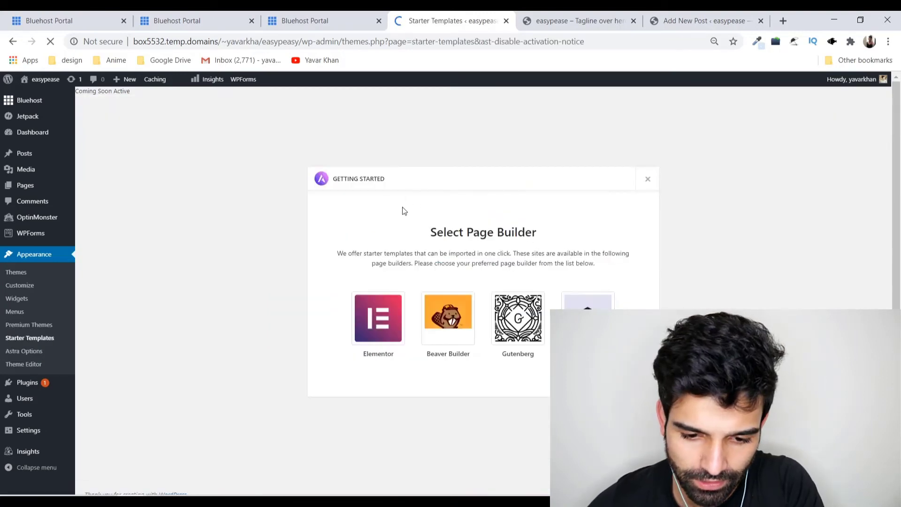
{"action": "left_click_drag", "start_coordinate": [429, 230], "coordinate": [531, 255]}
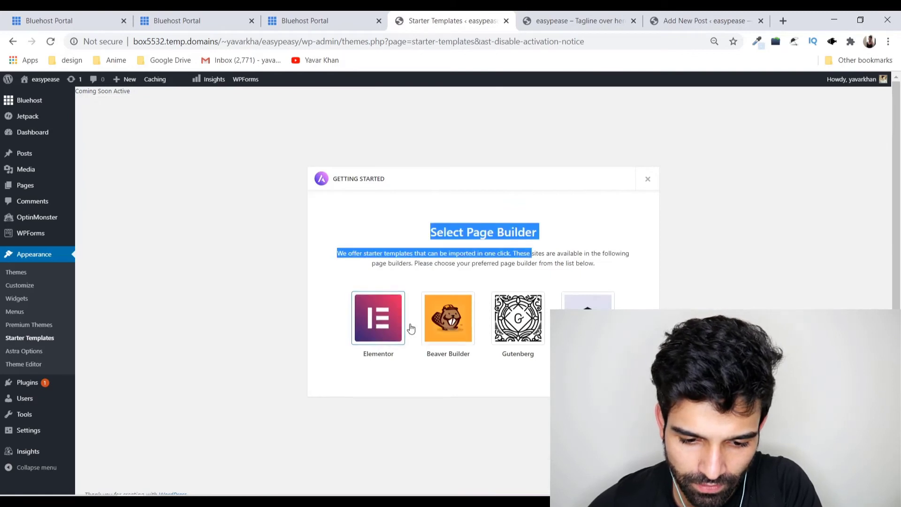
{"action": "left_click", "coordinate": [371, 321]}
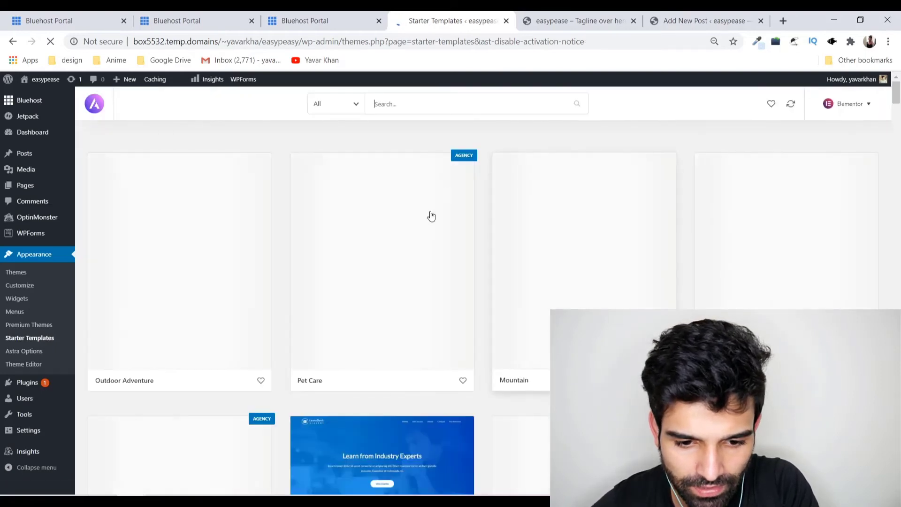
Select the Mountain starter template and import the complete site with its customizer settings, Elementor style kit, widgets, required plugins and content.
{"action": "scroll", "coordinate": [367, 355], "scroll_direction": "down", "scroll_amount": 10}
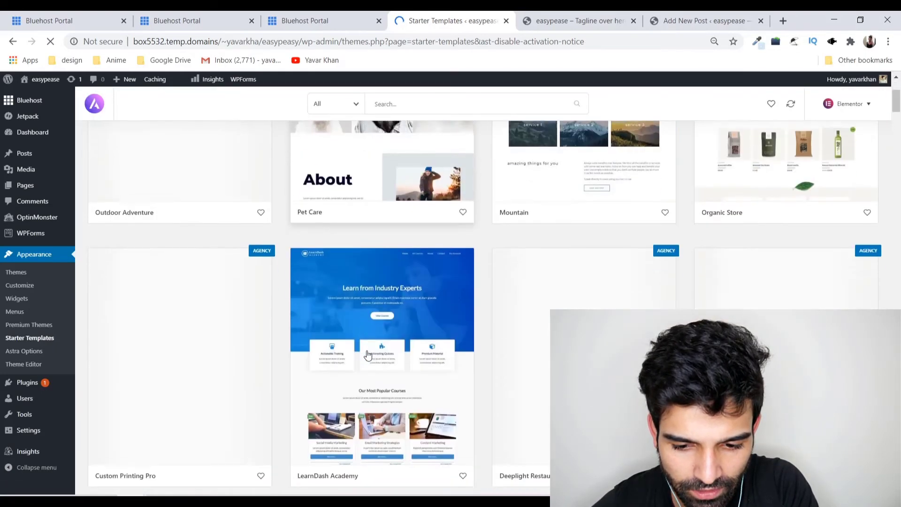
{"action": "scroll", "coordinate": [367, 355], "scroll_direction": "up", "scroll_amount": 10}
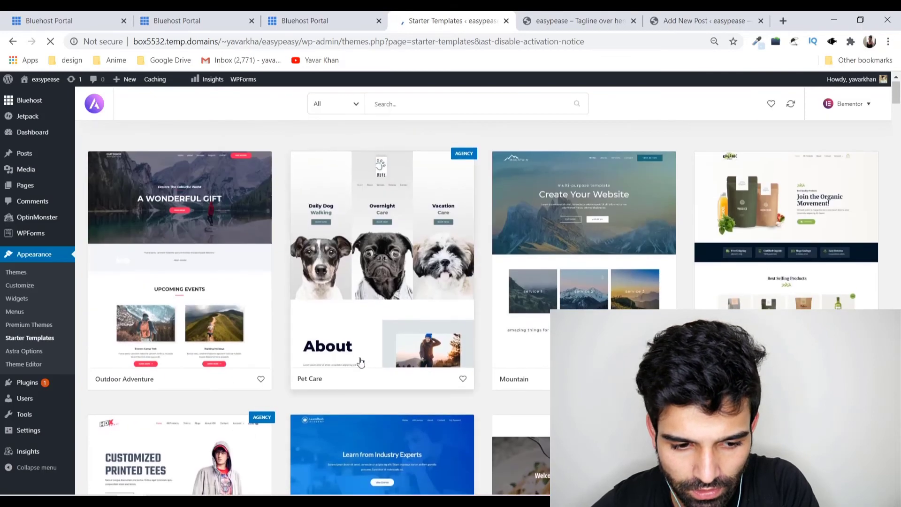
{"action": "left_click", "coordinate": [599, 289]}
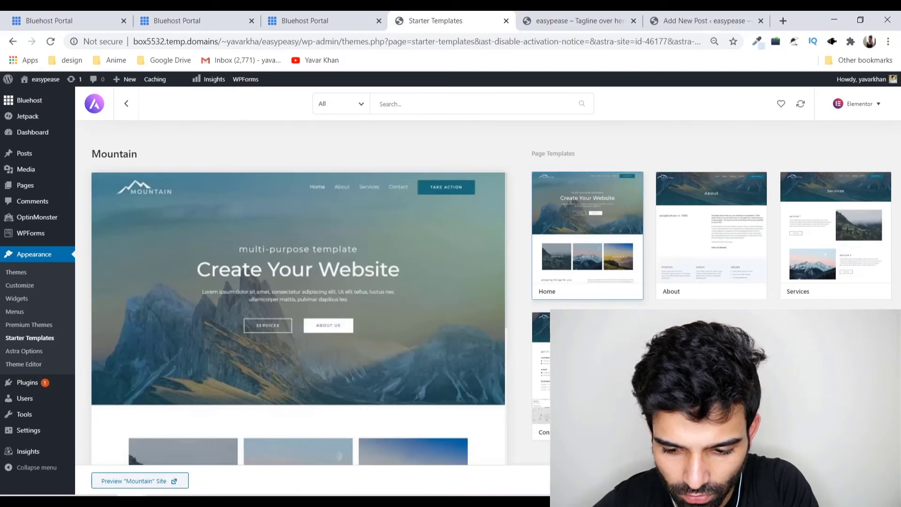
{"action": "left_click", "coordinate": [746, 480]}
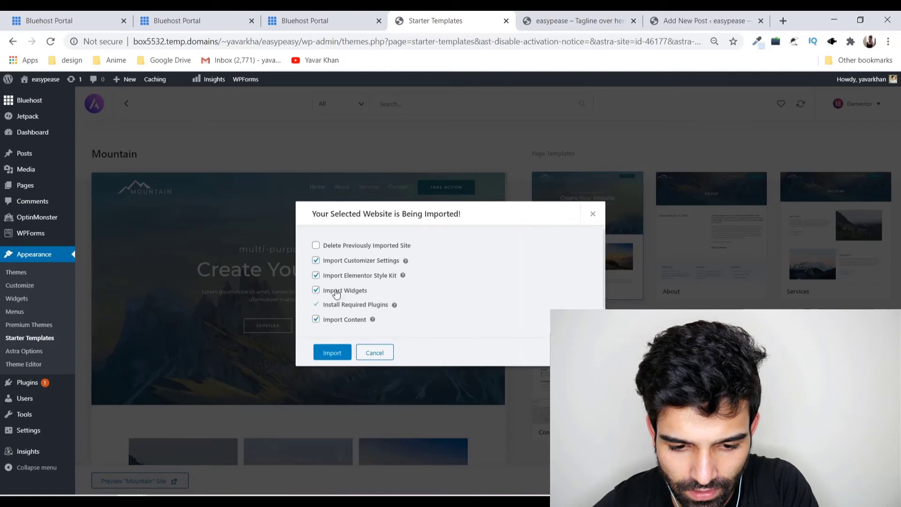
{"action": "left_click", "coordinate": [332, 351]}
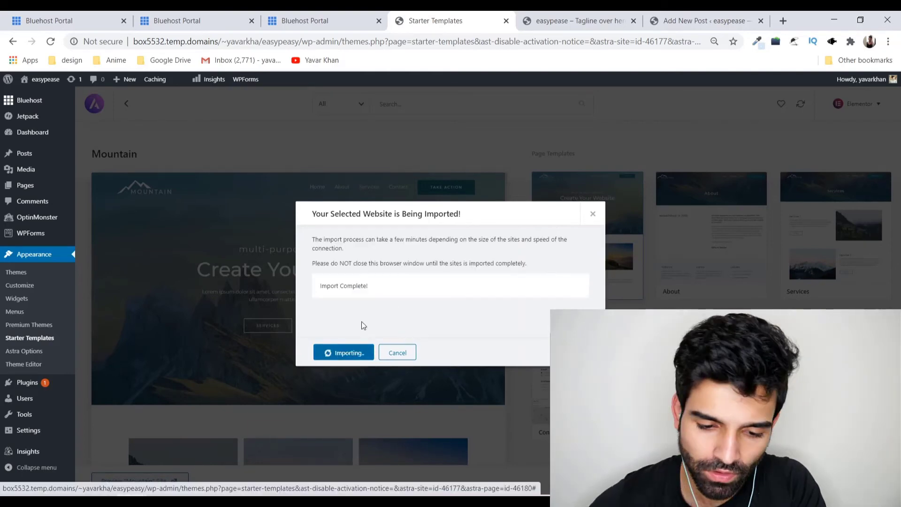
View the imported site in a new browser tab placed beside the starter templates and look through its home page down to the footer.
{"action": "middle_click", "coordinate": [344, 355]}
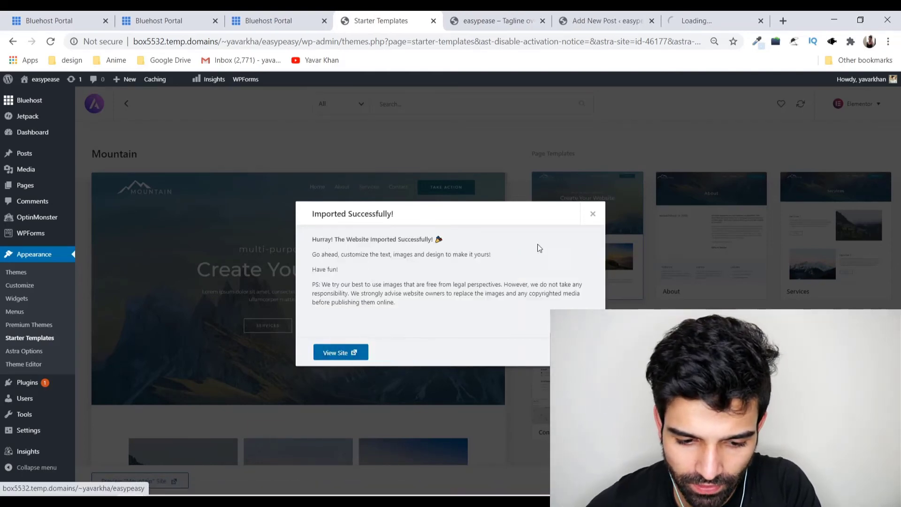
{"action": "left_click_drag", "start_coordinate": [707, 16], "coordinate": [487, 13]}
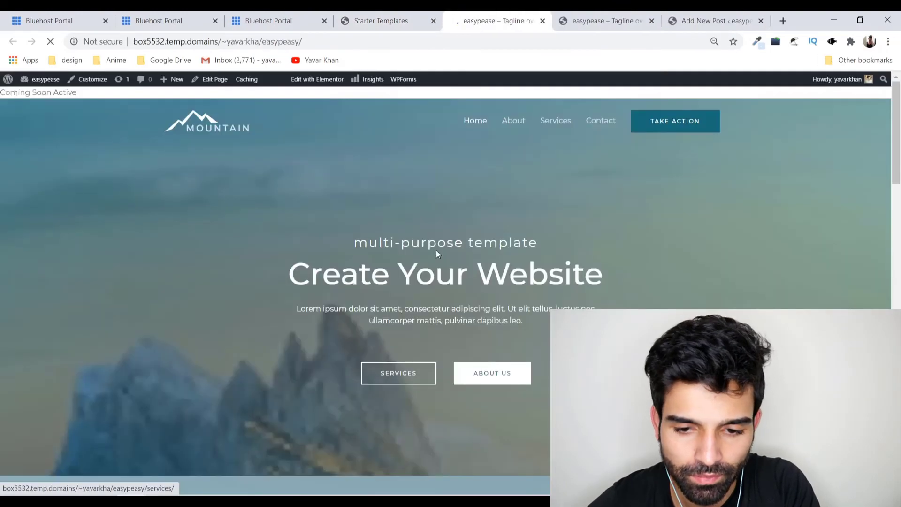
{"action": "scroll", "coordinate": [508, 229], "scroll_direction": "down", "scroll_amount": 5}
{"action": "scroll", "coordinate": [508, 230], "scroll_direction": "down", "scroll_amount": 5}
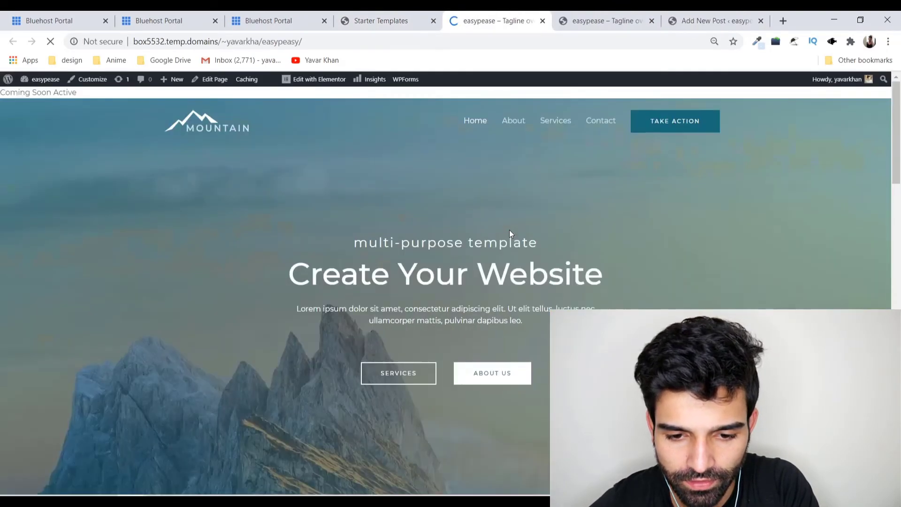
{"action": "scroll", "coordinate": [577, 304], "scroll_direction": "down", "scroll_amount": 6}
{"action": "scroll", "coordinate": [577, 304], "scroll_direction": "down", "scroll_amount": 12}
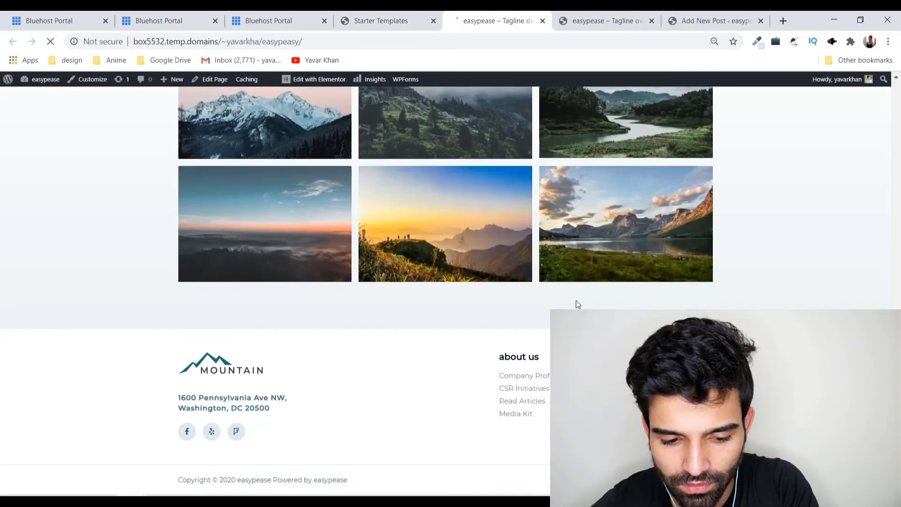
{"action": "scroll", "coordinate": [577, 304], "scroll_direction": "up", "scroll_amount": 18}
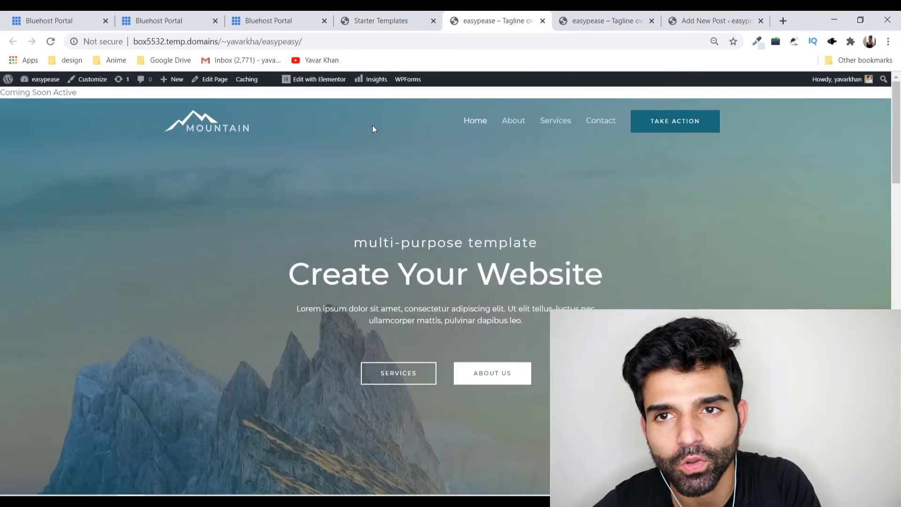
Edit the home page with Elementor, change the main heading to "Creatsdasdasdasdasdasdsae Your Website" and update the page.
{"action": "left_click", "coordinate": [310, 81]}
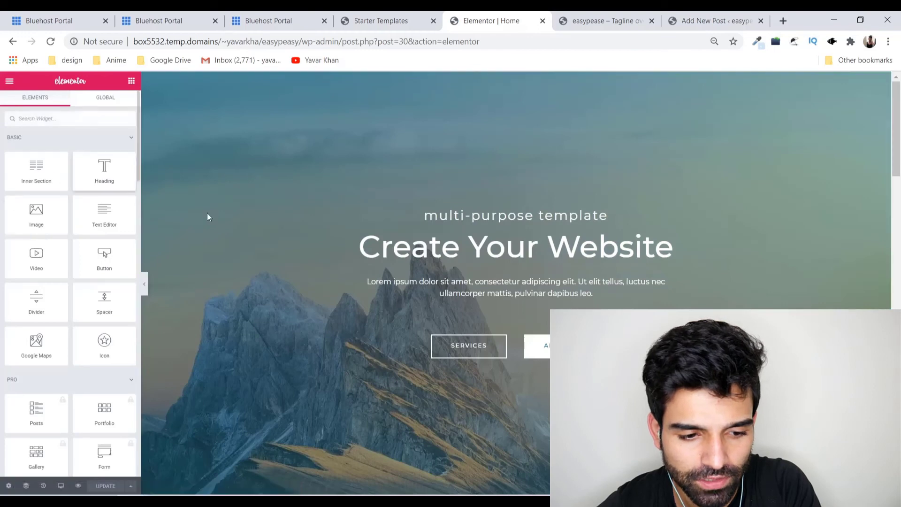
{"action": "left_click", "coordinate": [441, 247]}
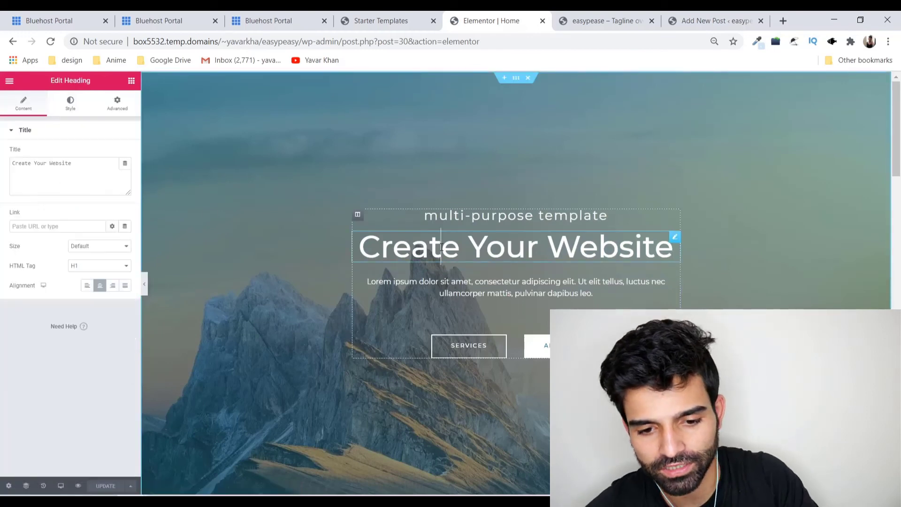
{"action": "type", "text": "sdasdasdasdasdsa"}
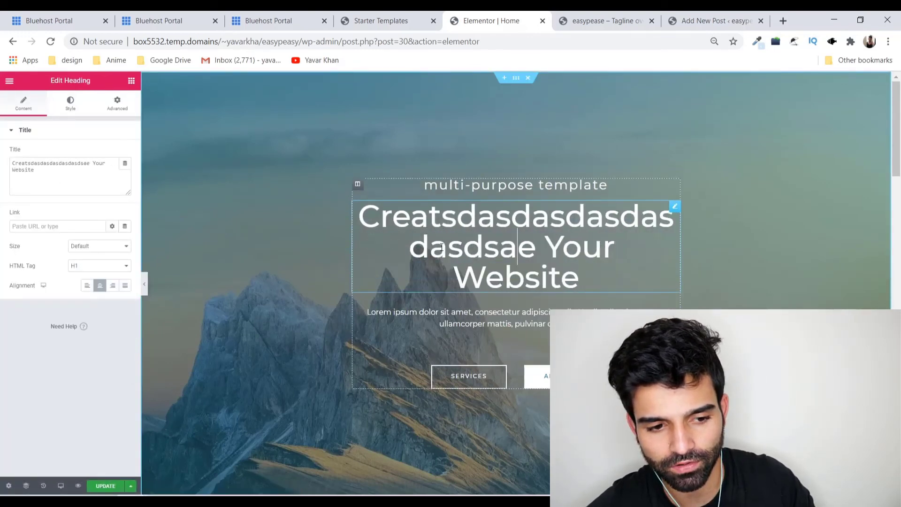
{"action": "left_click", "coordinate": [105, 486]}
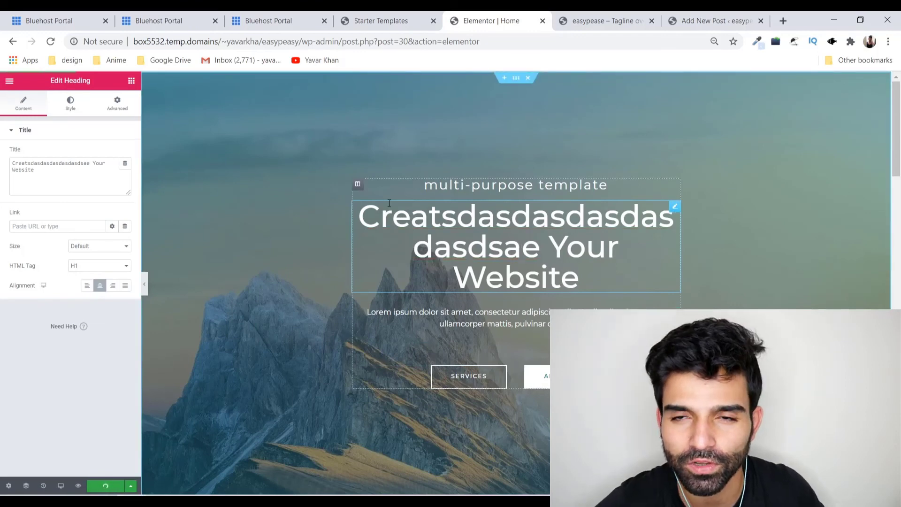